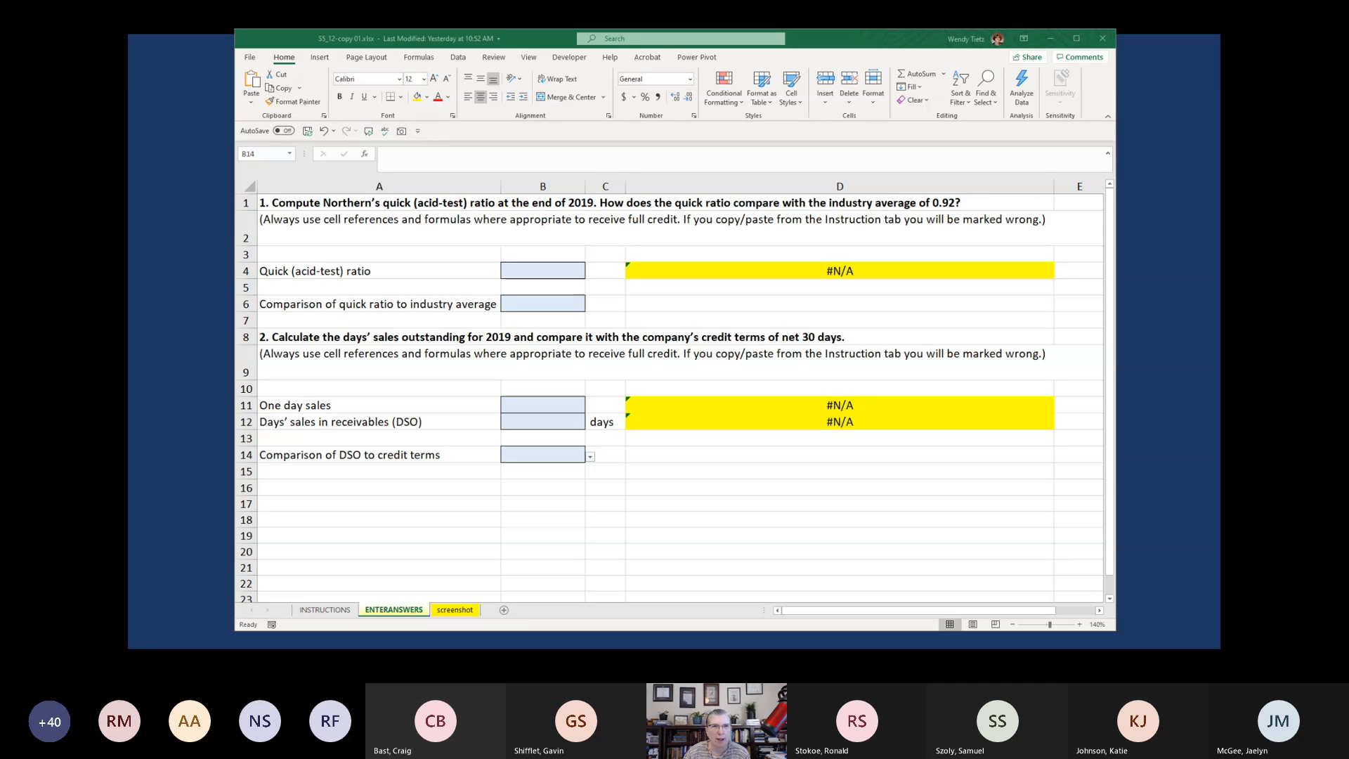
key(alt+Tab)
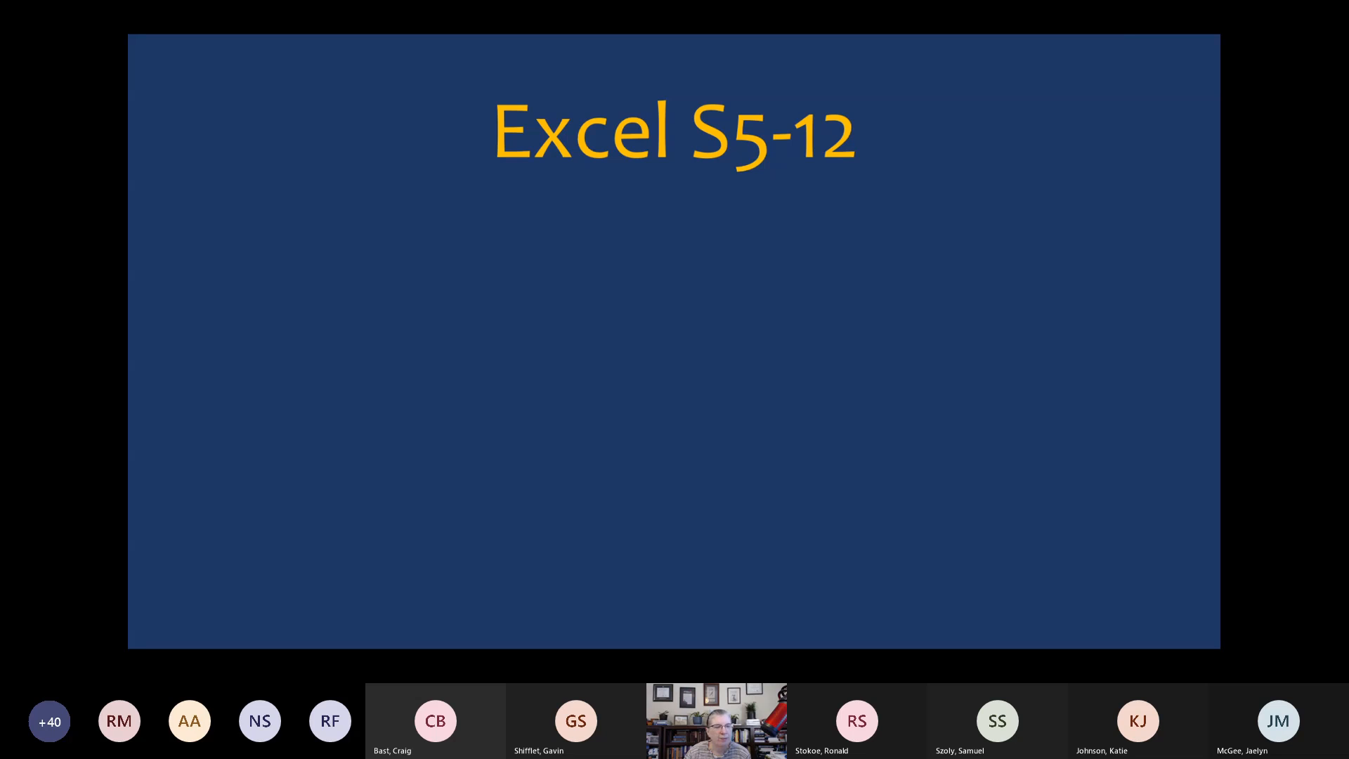
key(Right)
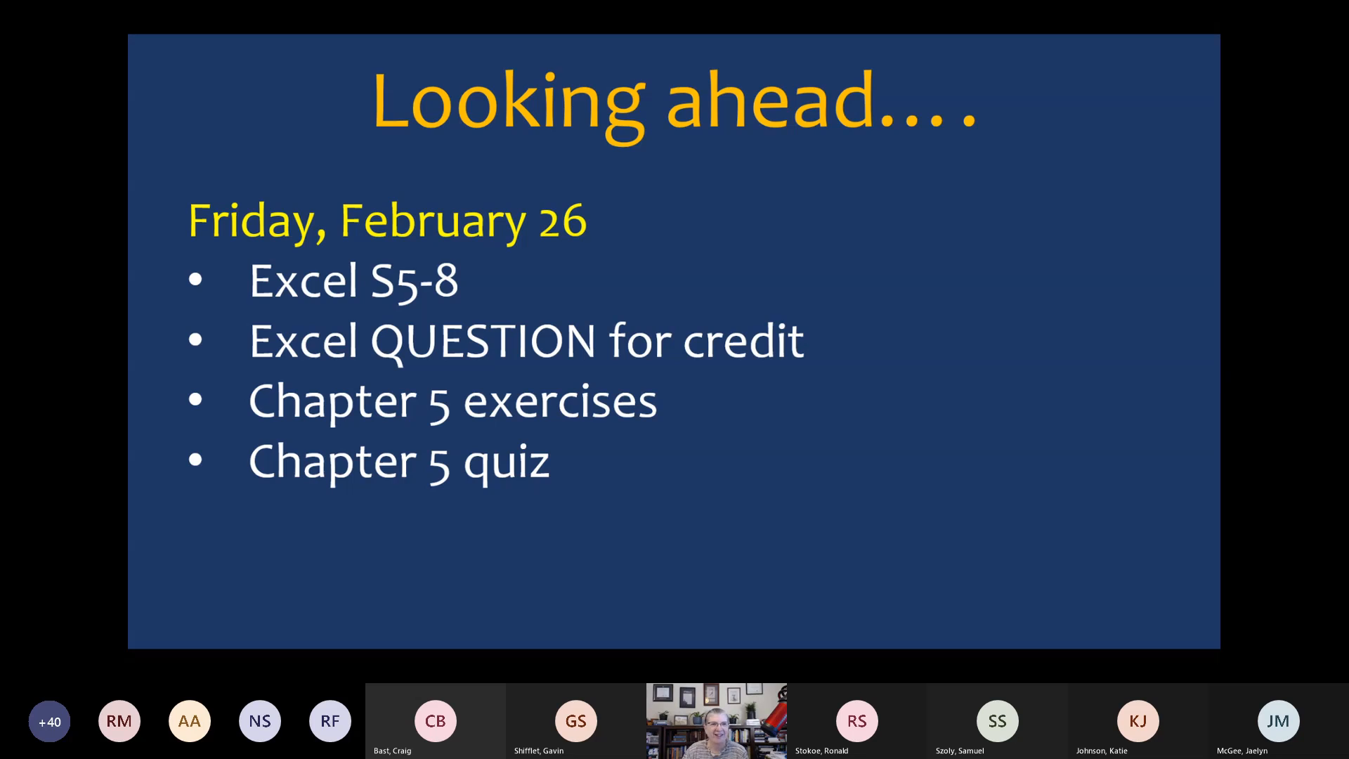
key(Right)
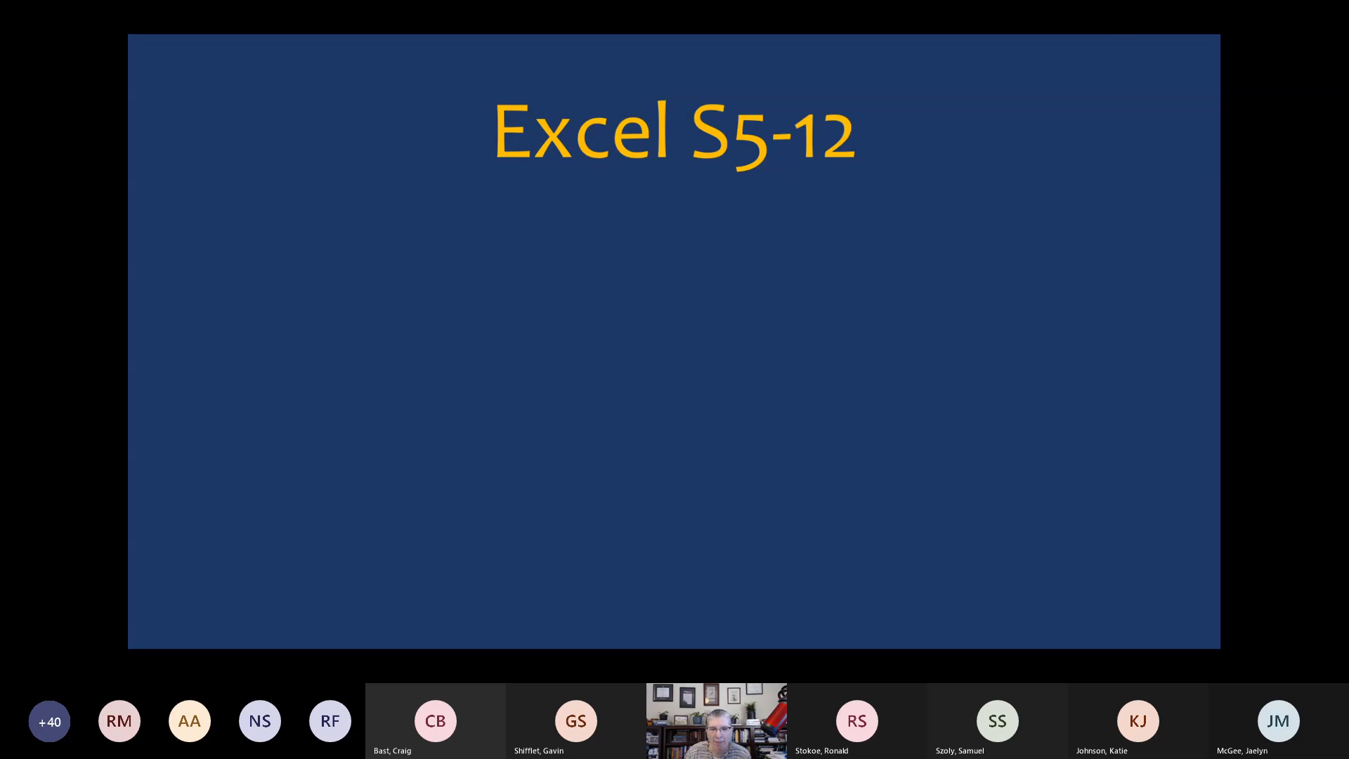
key(alt+Tab)
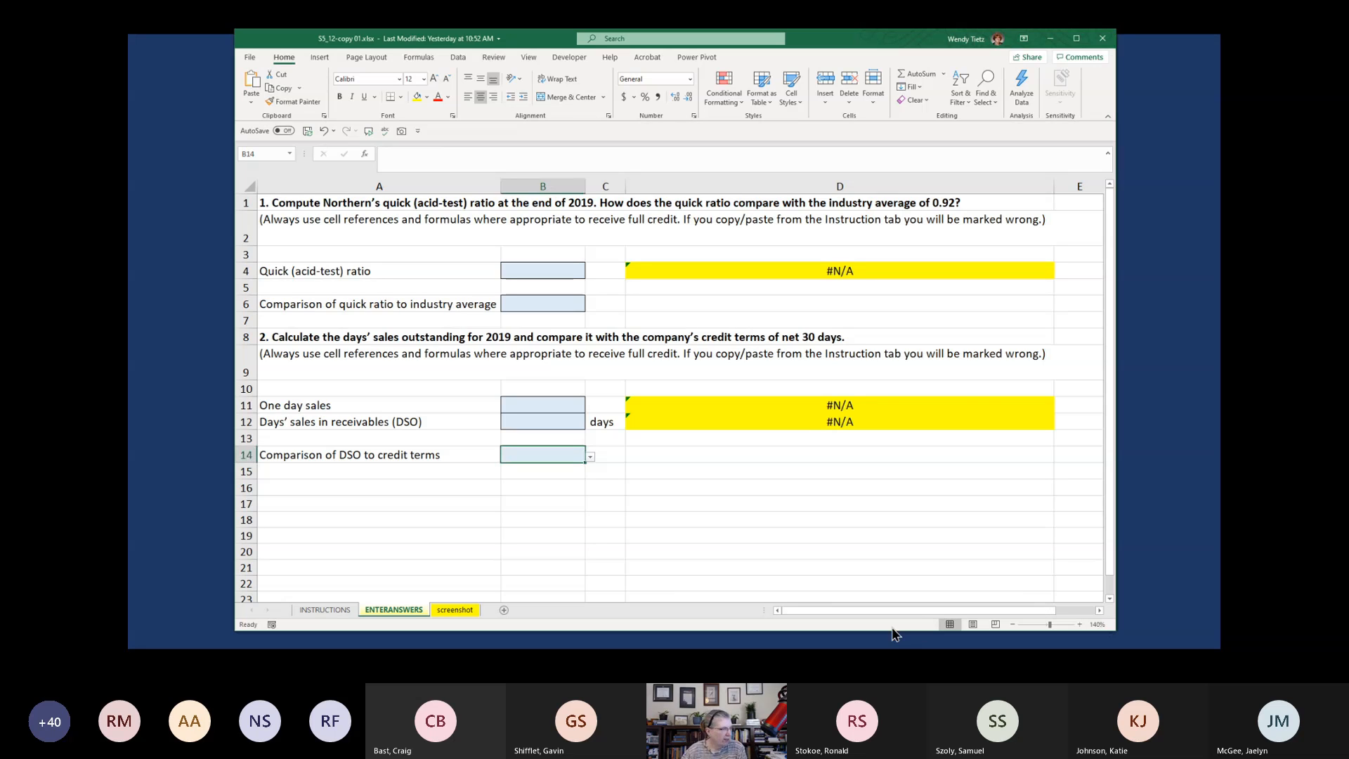
Examine the 2019 and 2018 accounts receivable, allowance for uncollectibles and net receivables cells on the INSTRUCTIONS sheet
click(343, 610)
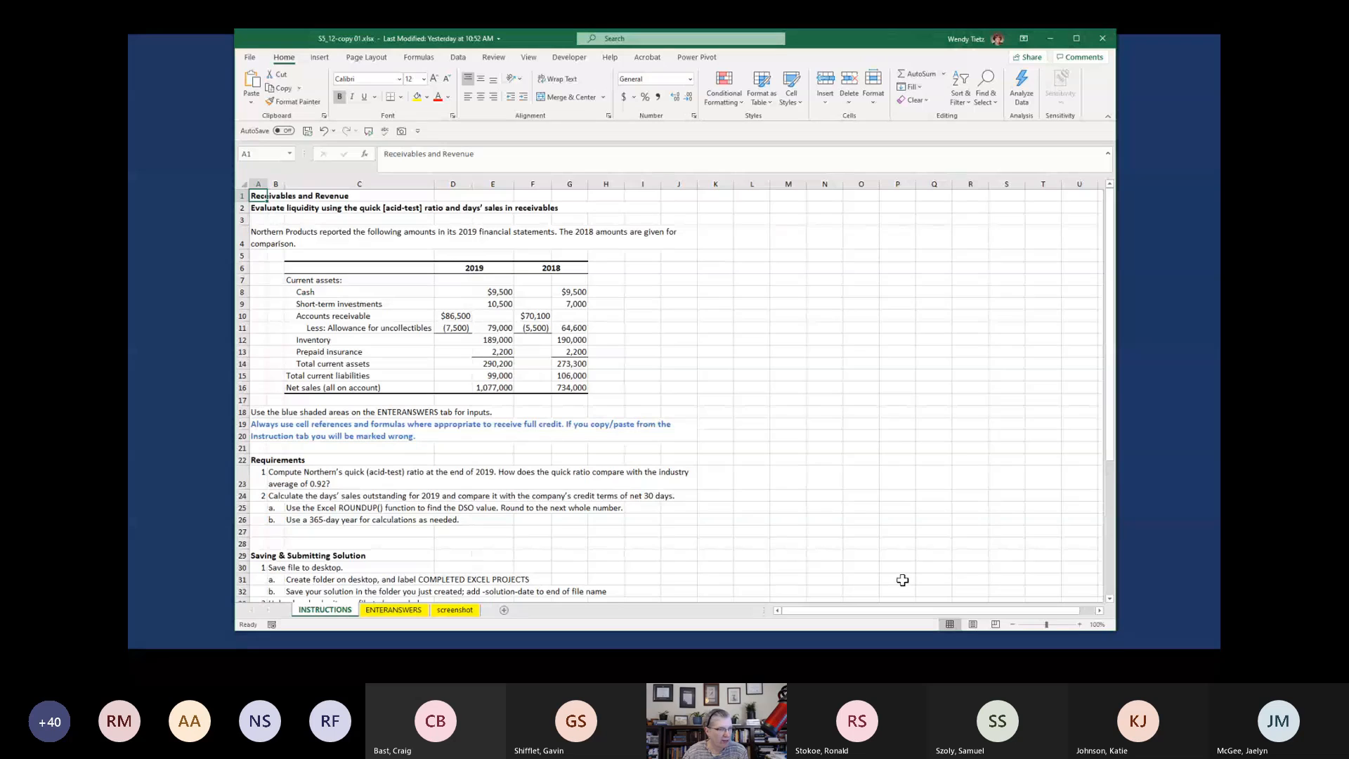
click(1079, 624)
click(1079, 624)
click(1078, 624)
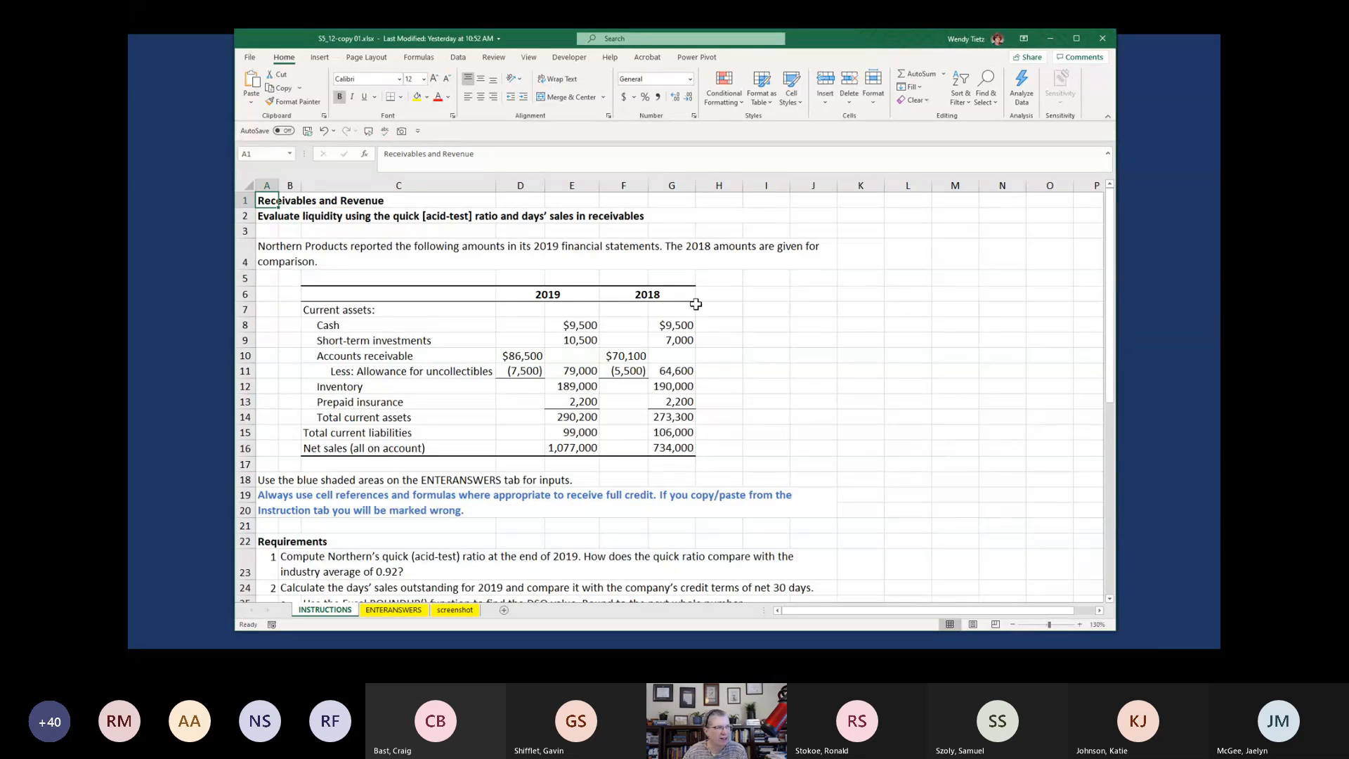
drag(522, 356, 519, 370)
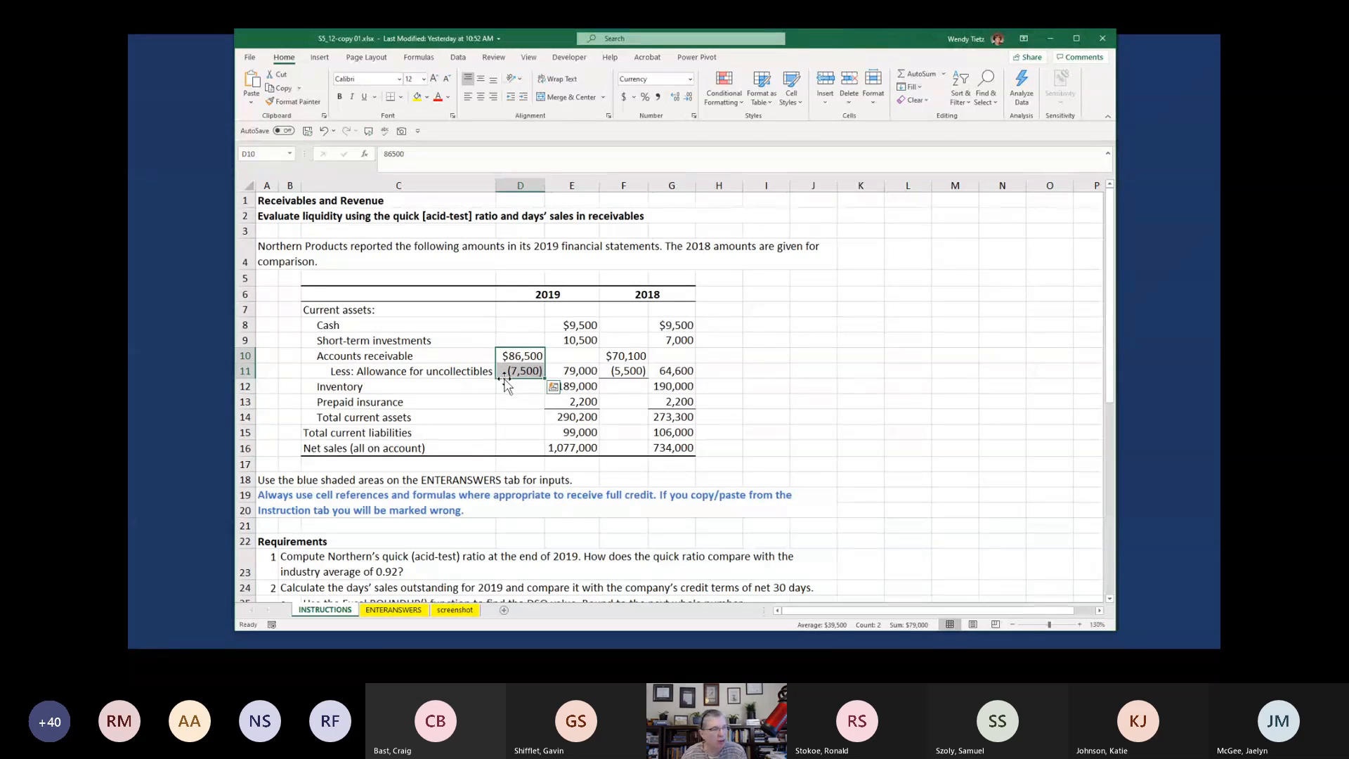
click(571, 373)
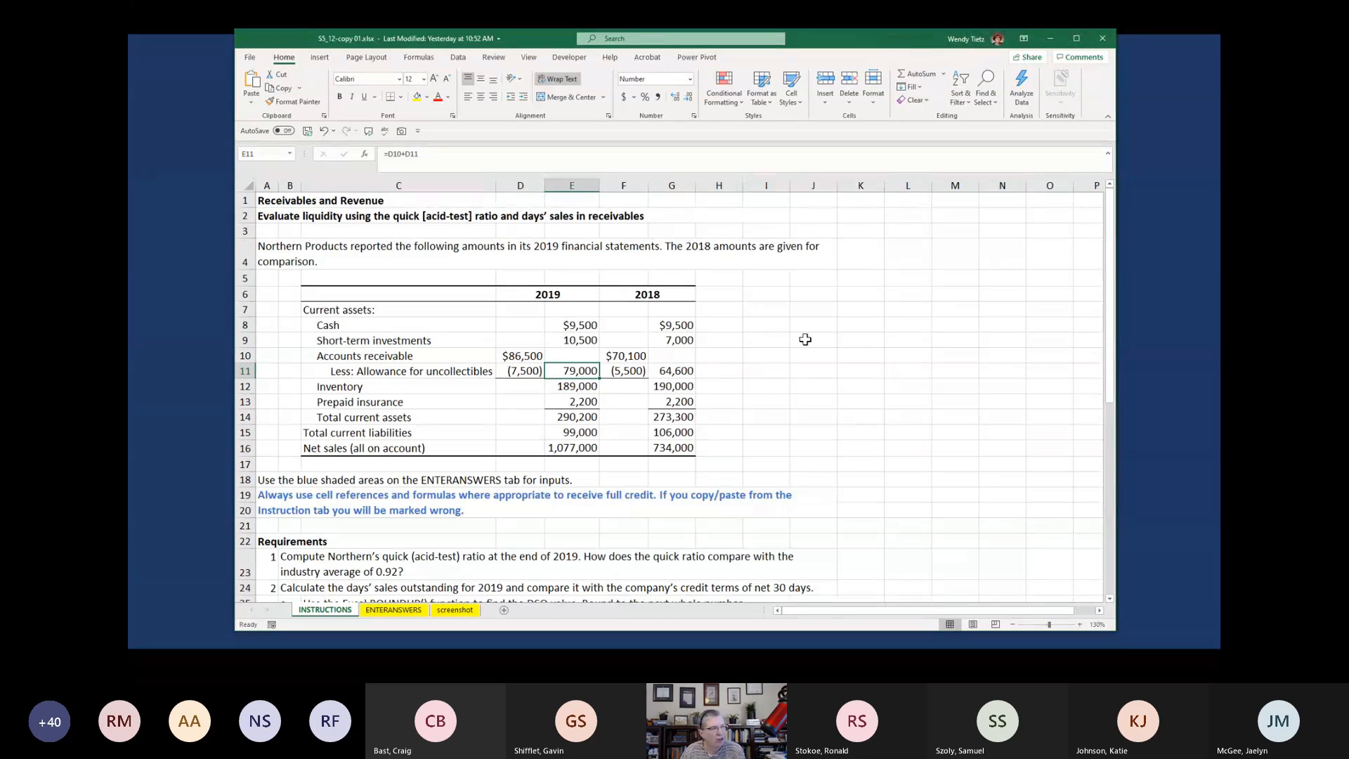
drag(615, 356, 626, 372)
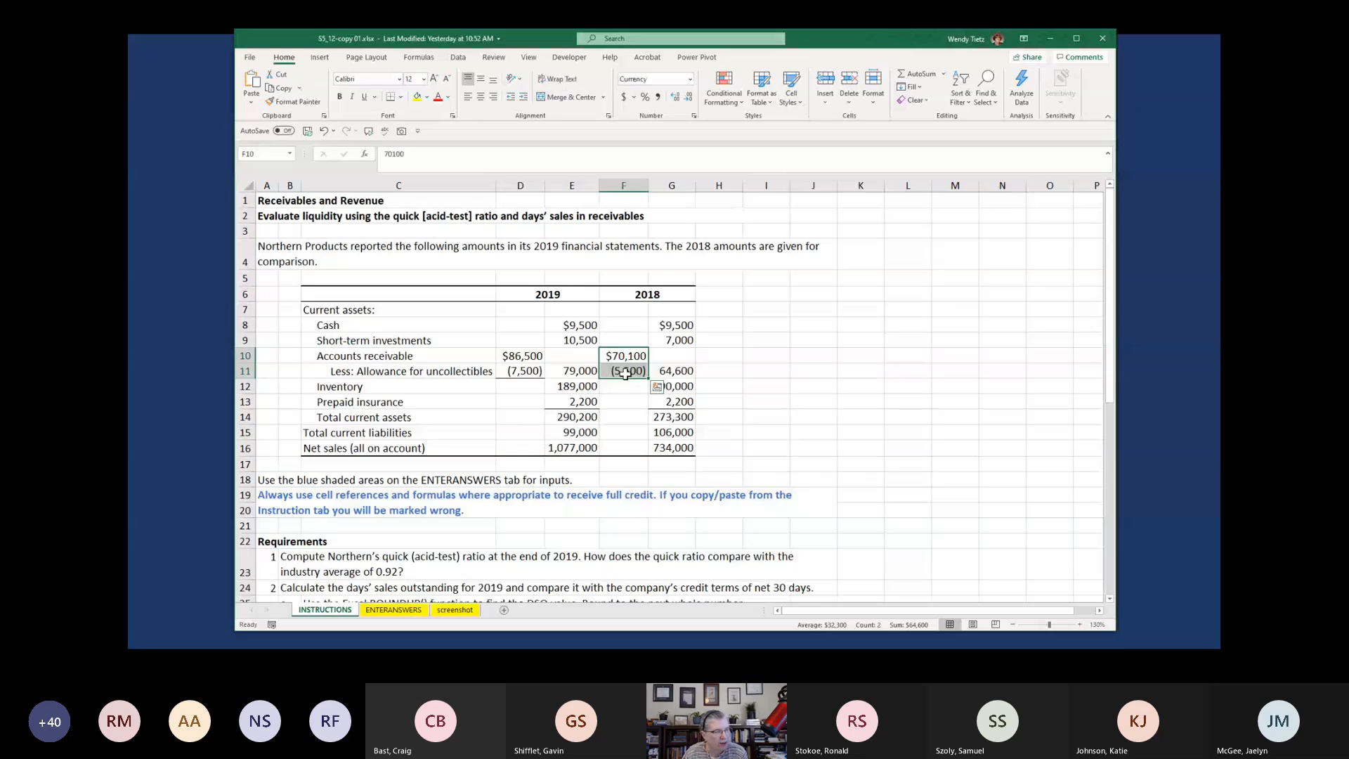
click(667, 371)
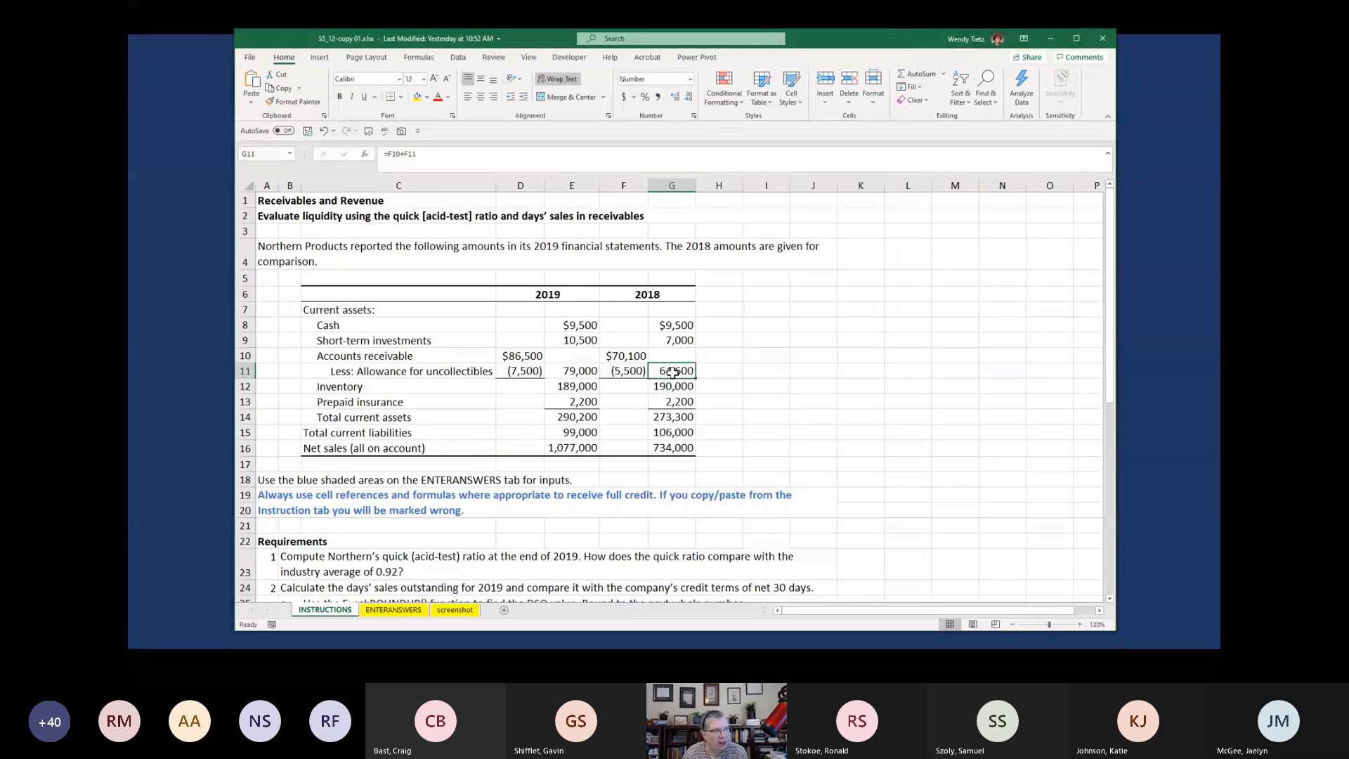
click(509, 357)
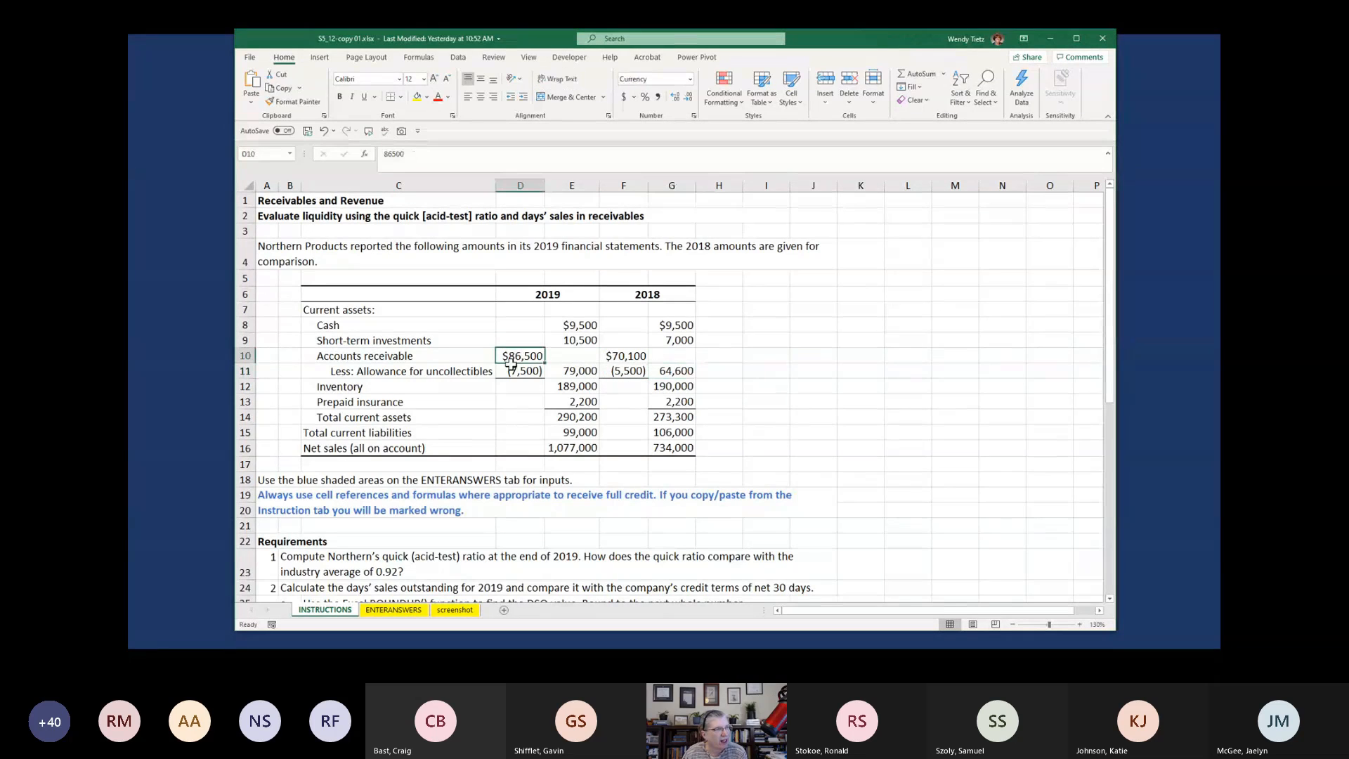
click(513, 370)
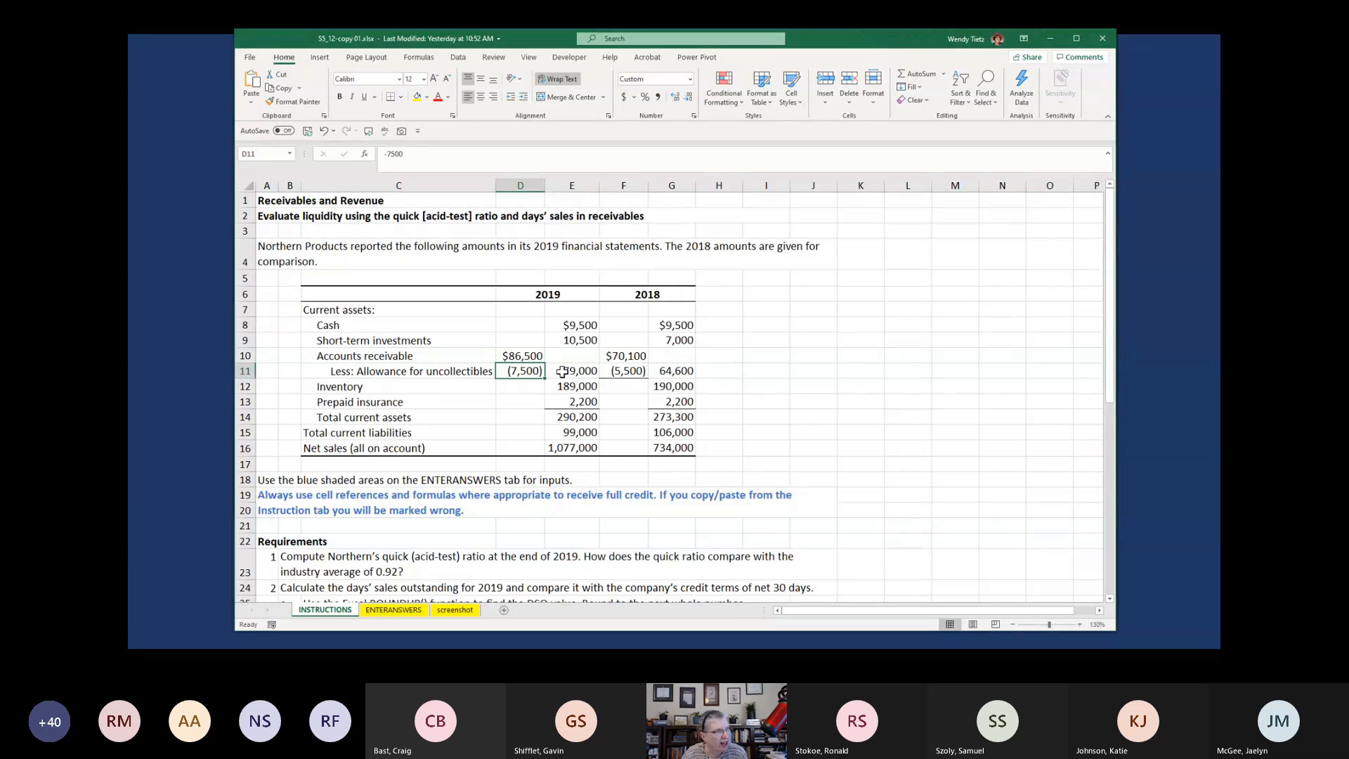
click(562, 371)
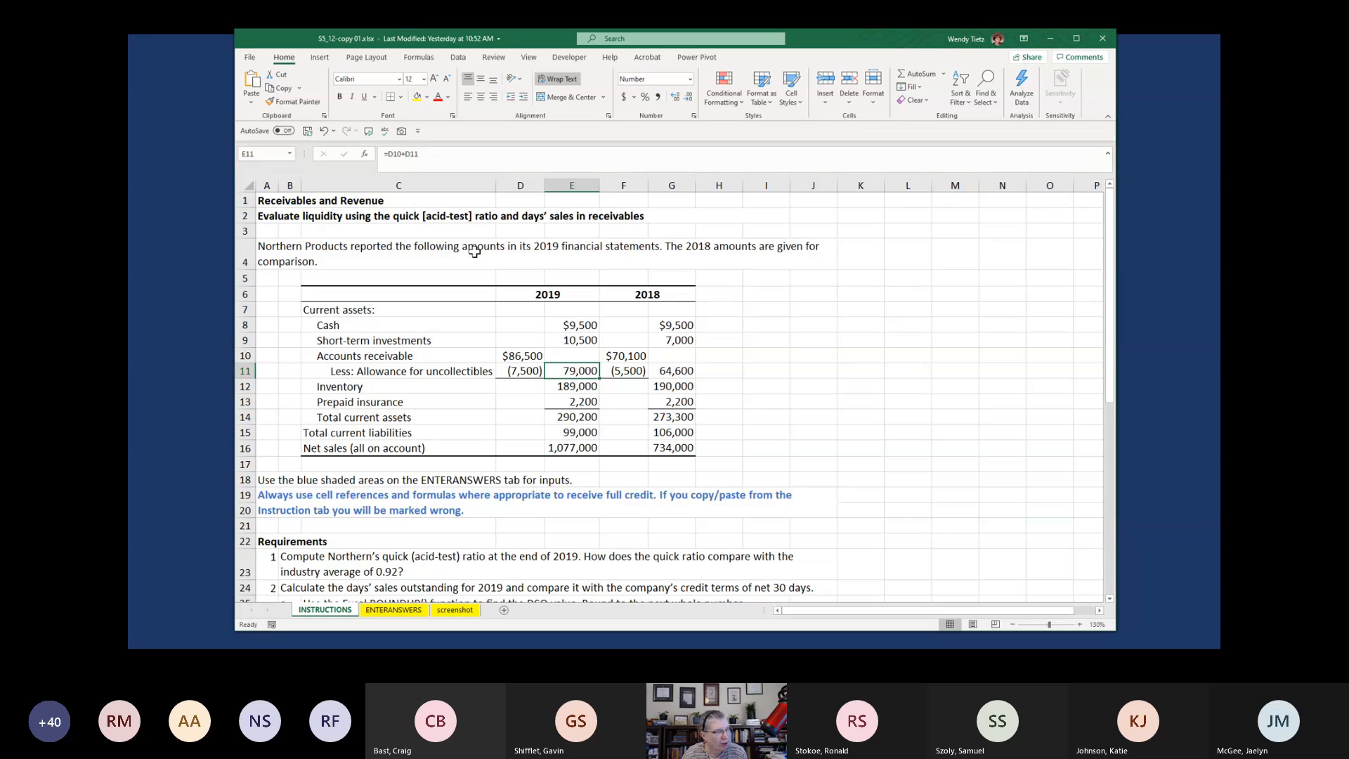
Calculate the quick ratio in ENTERANSWERS cell B4 with =(INSTRUCTIONS!E8+INSTRUCTIONS!E9+INSTRUCTIONS!E11)/INSTRUCTIONS!E15
click(394, 609)
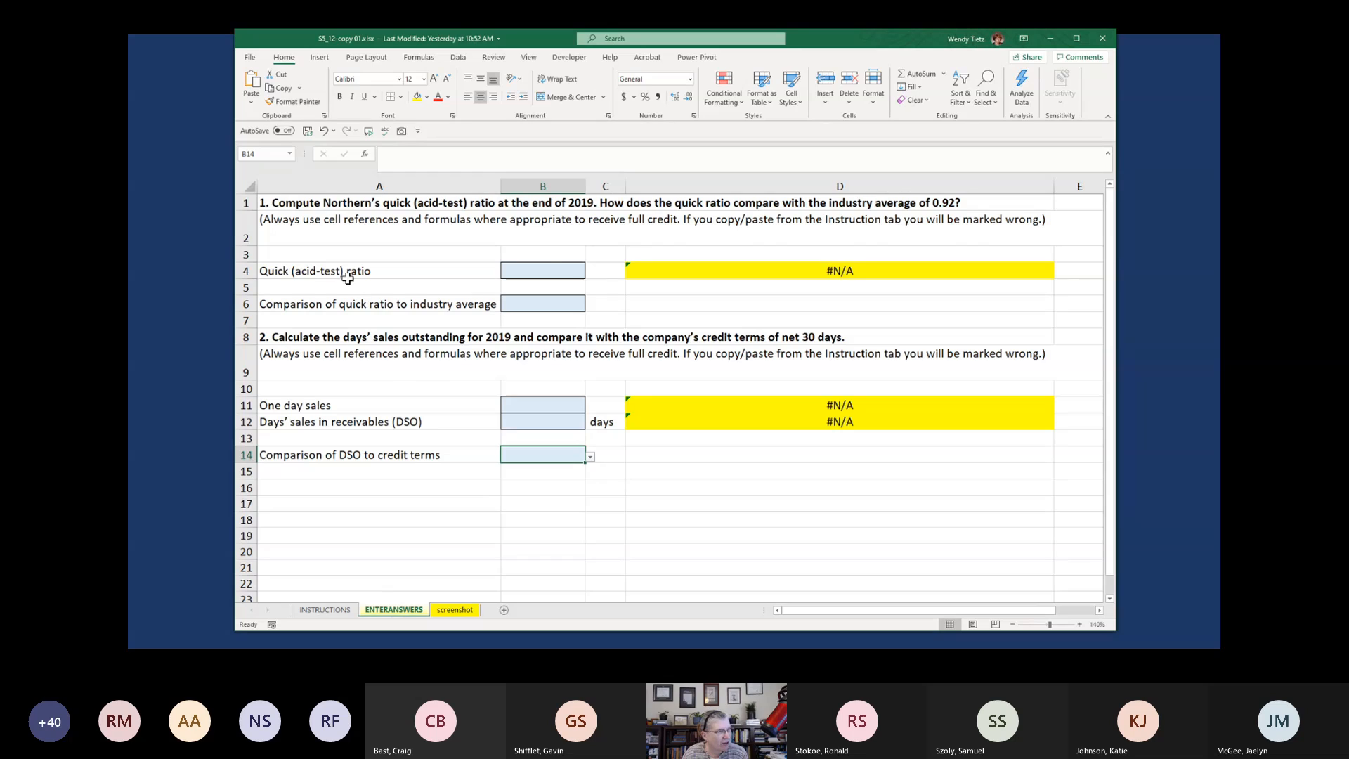
click(536, 263)
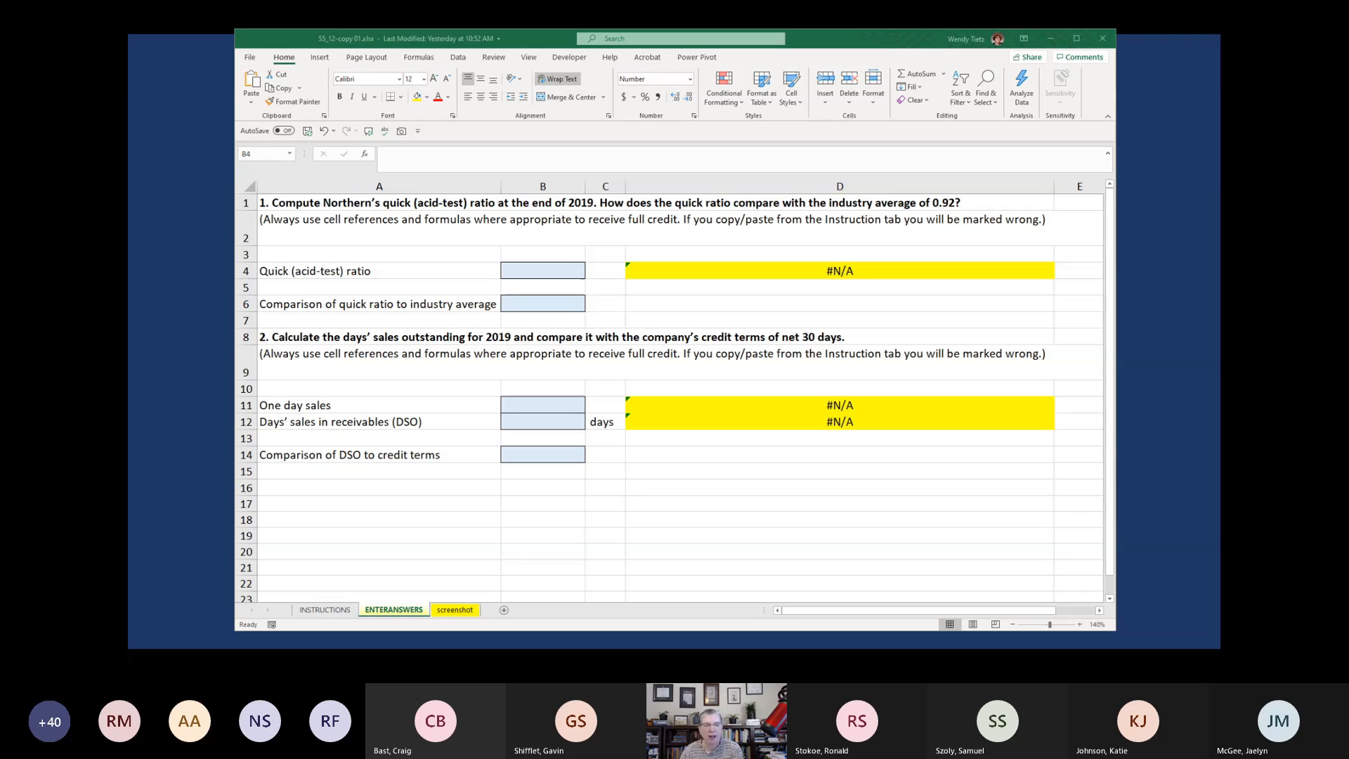
click(554, 273)
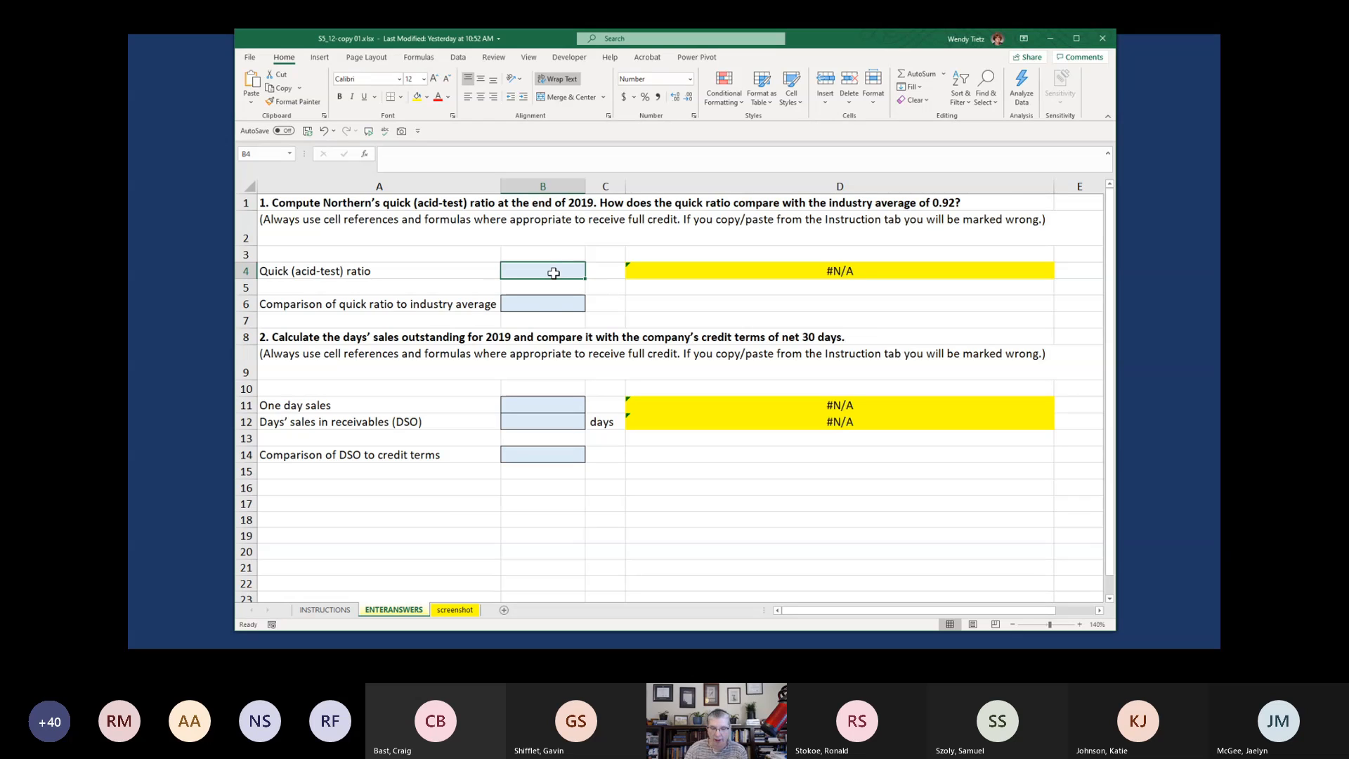
text(=)
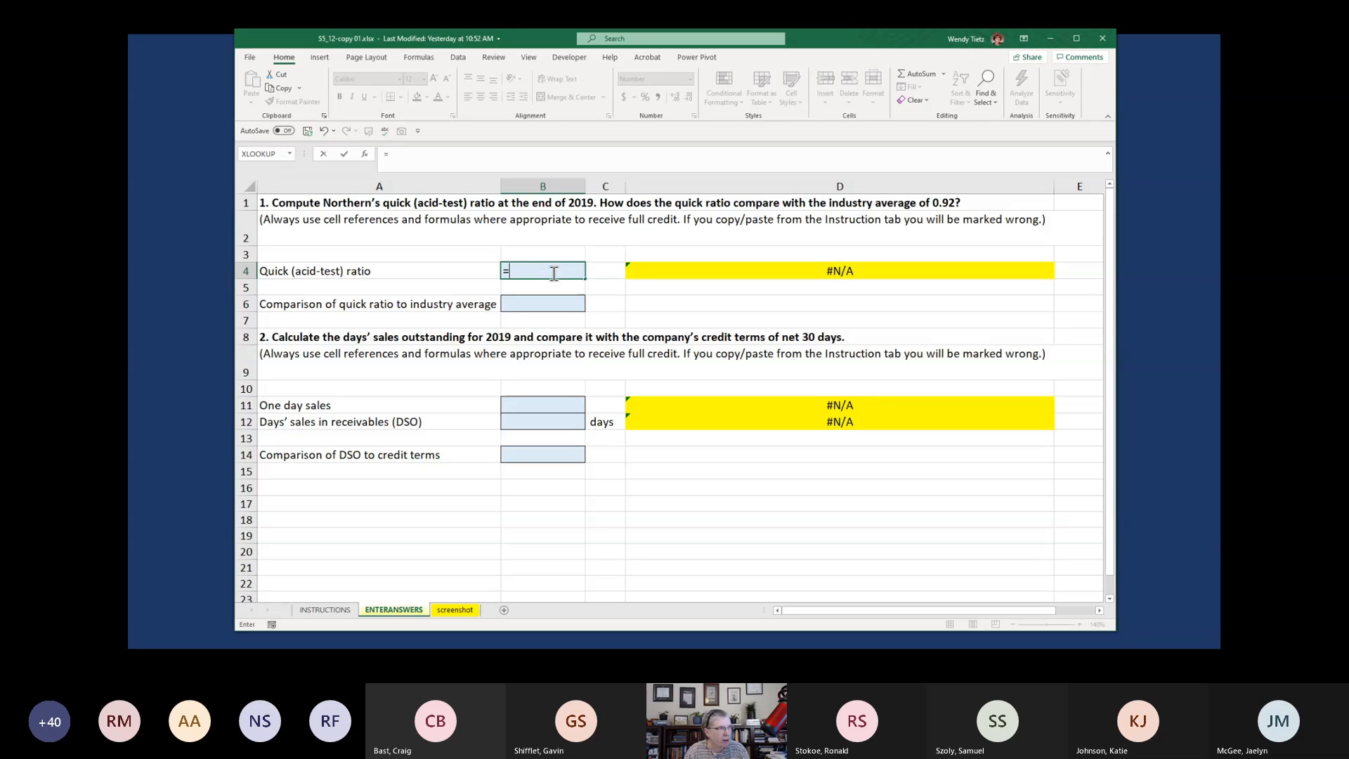
text(()
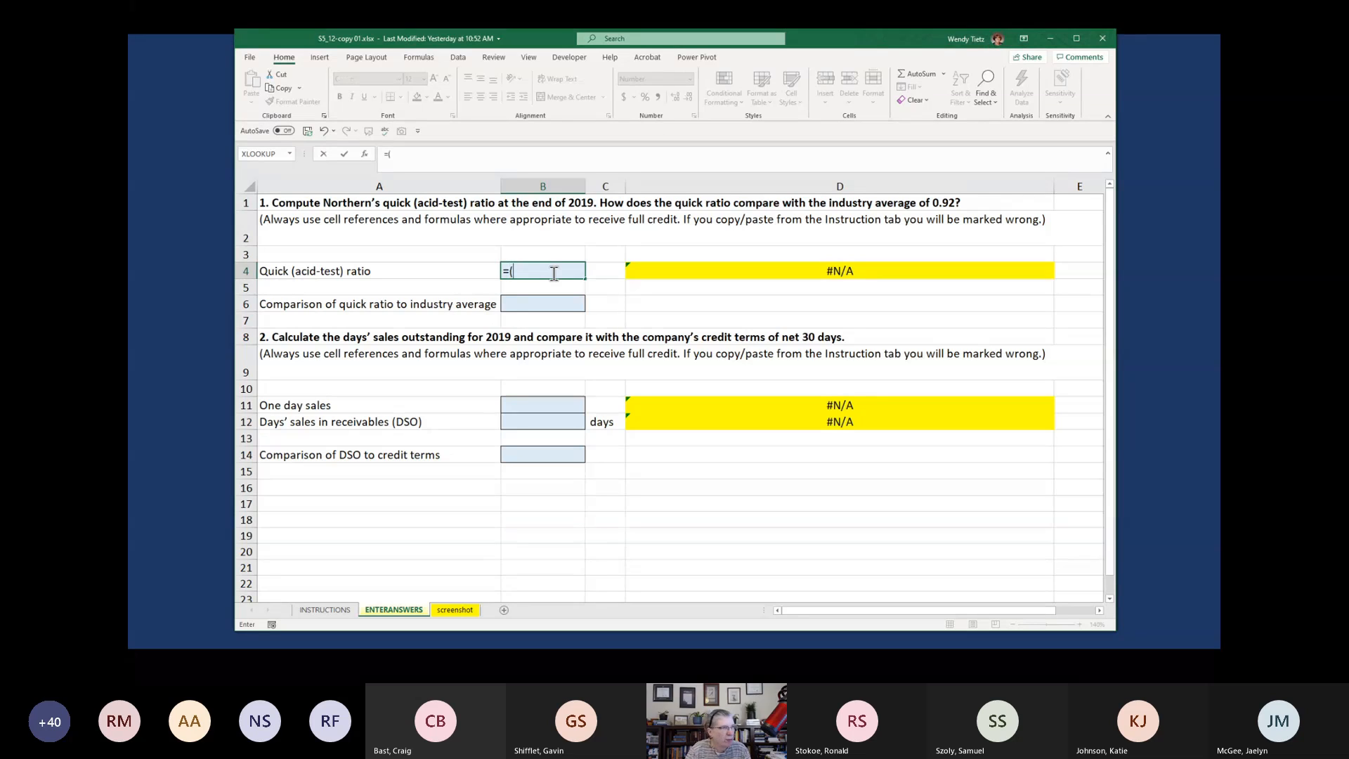
click(335, 609)
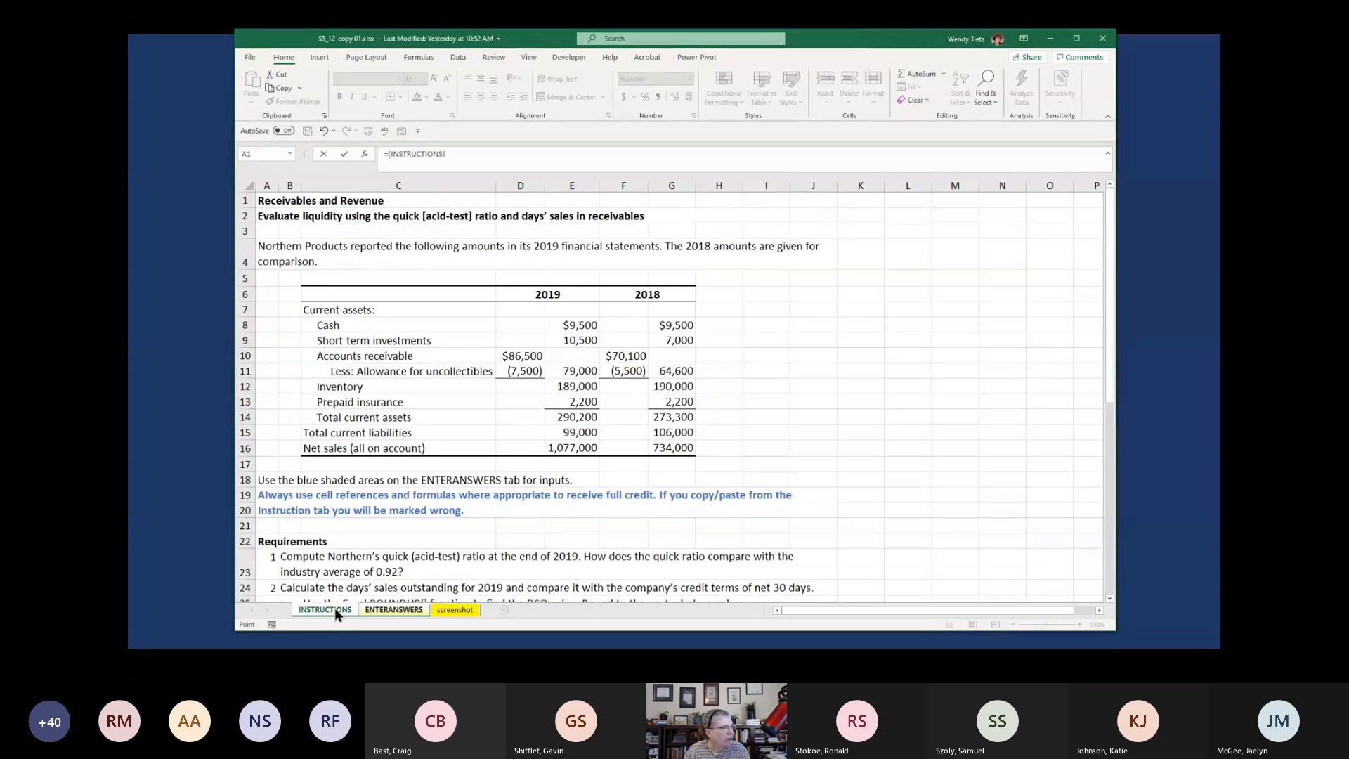
click(570, 324)
text(+)
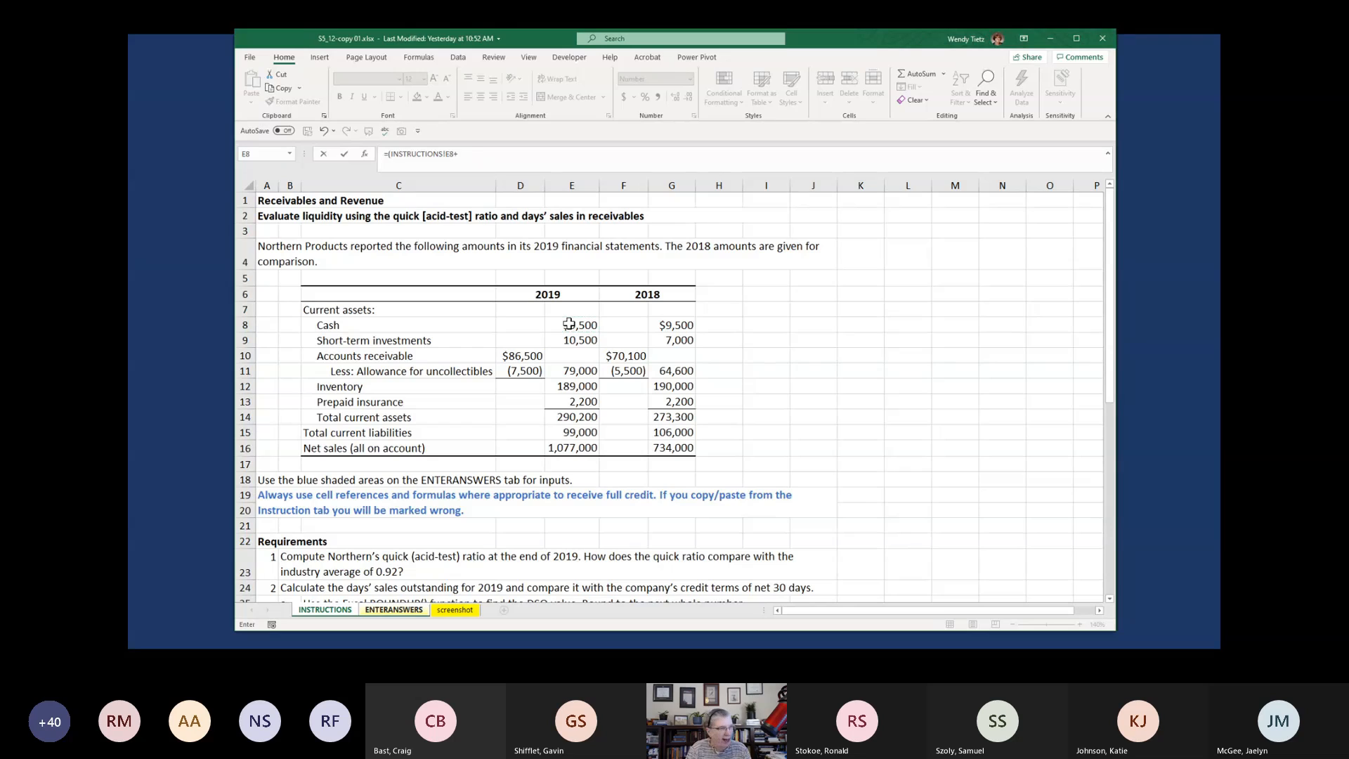
click(573, 342)
text(+)
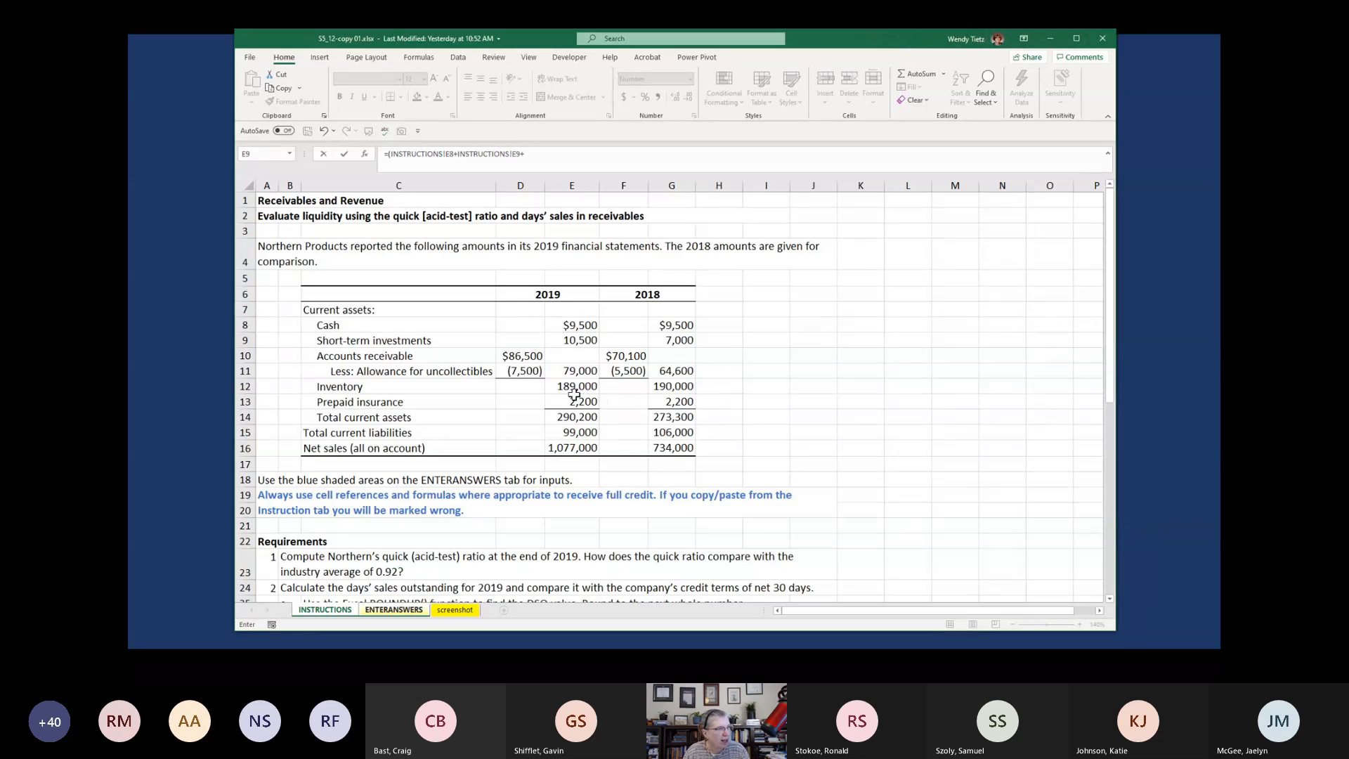
click(562, 374)
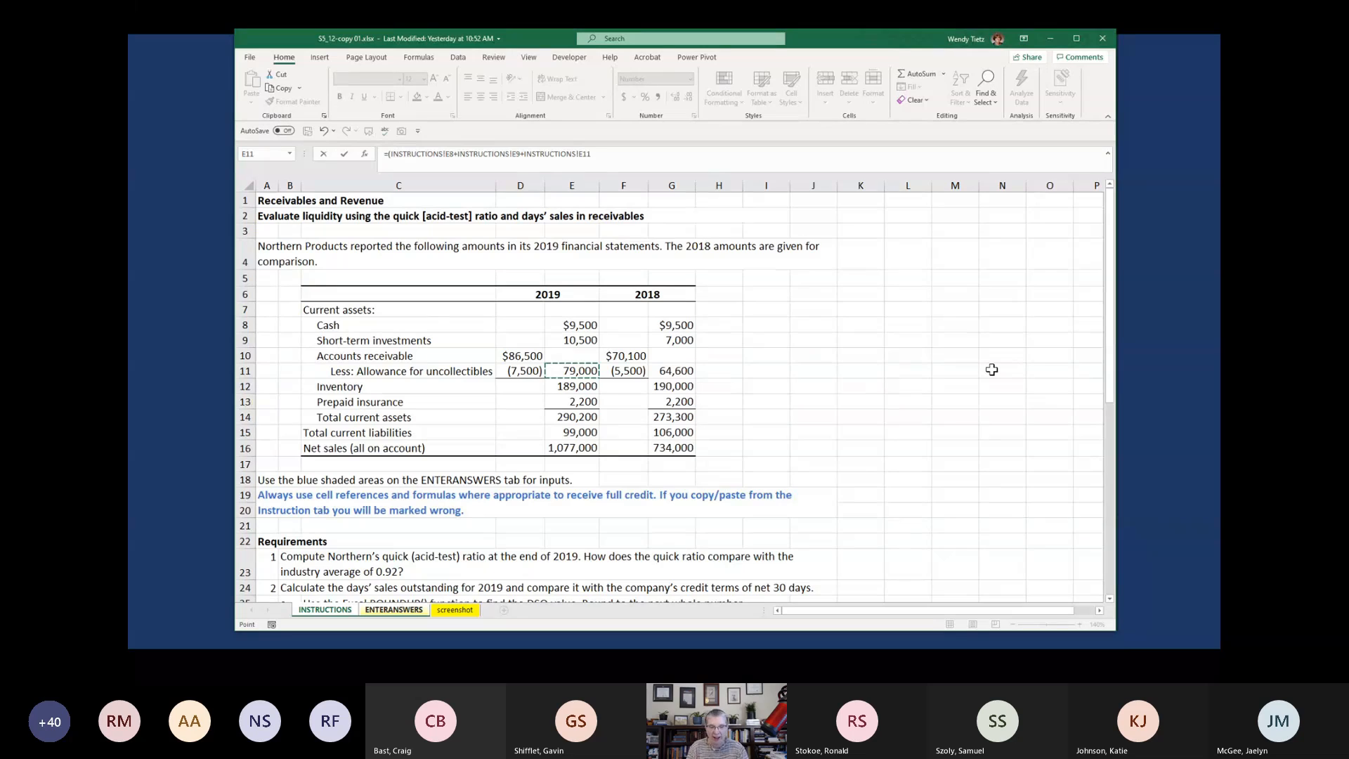
text()/)
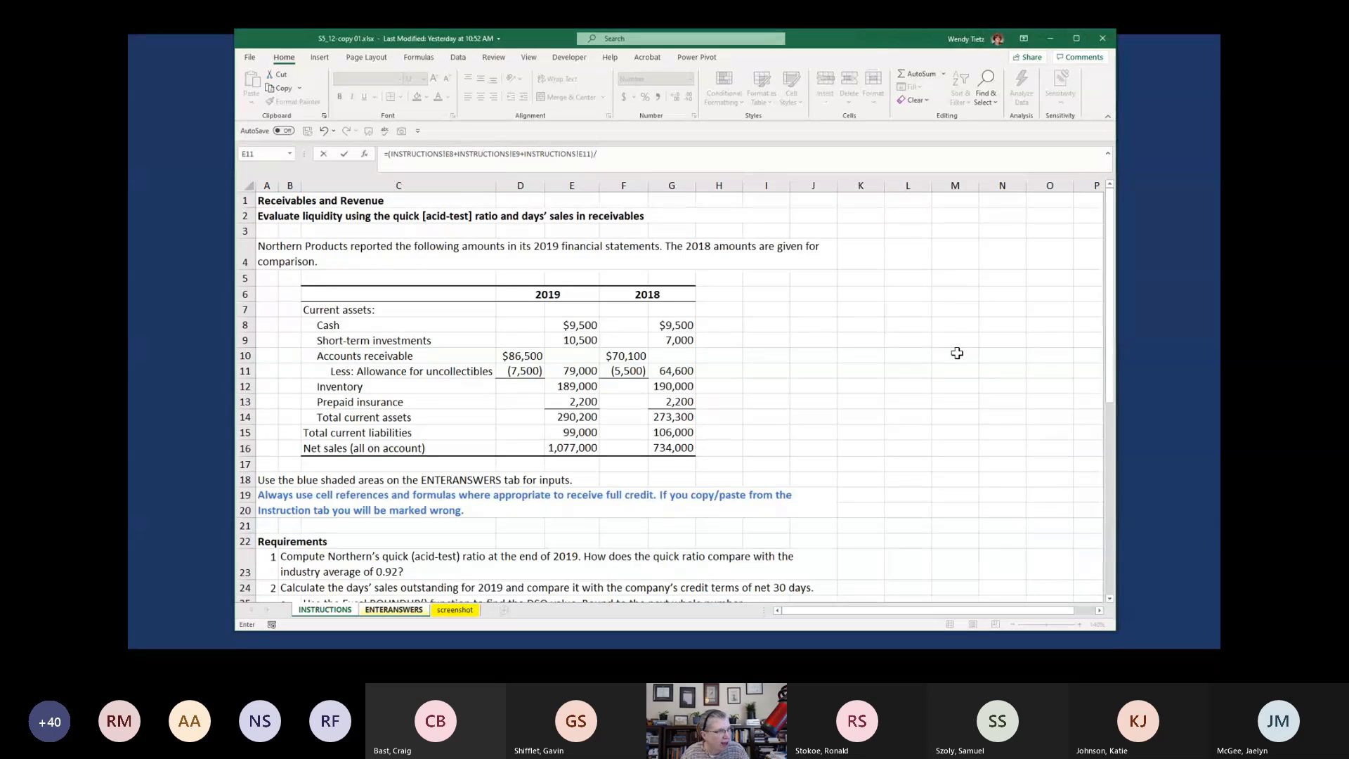
click(581, 433)
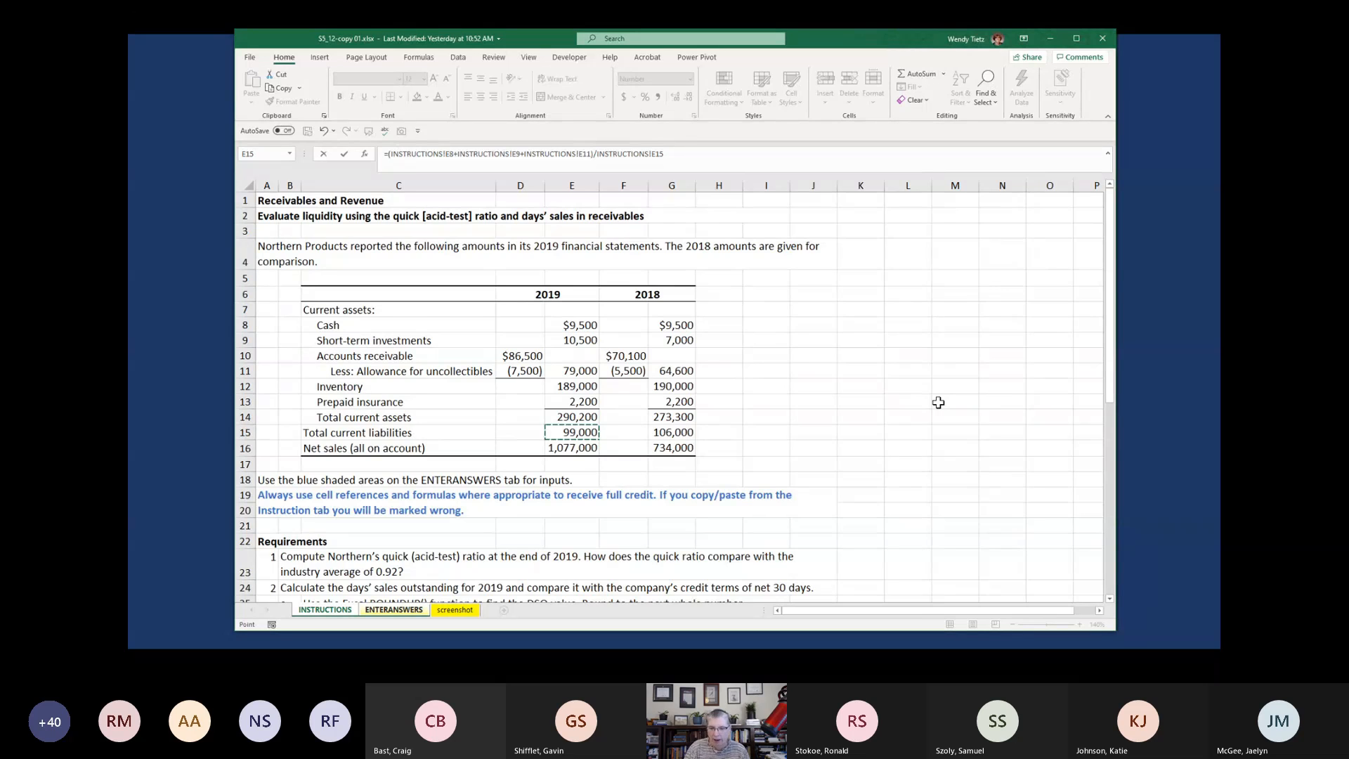
key(Return)
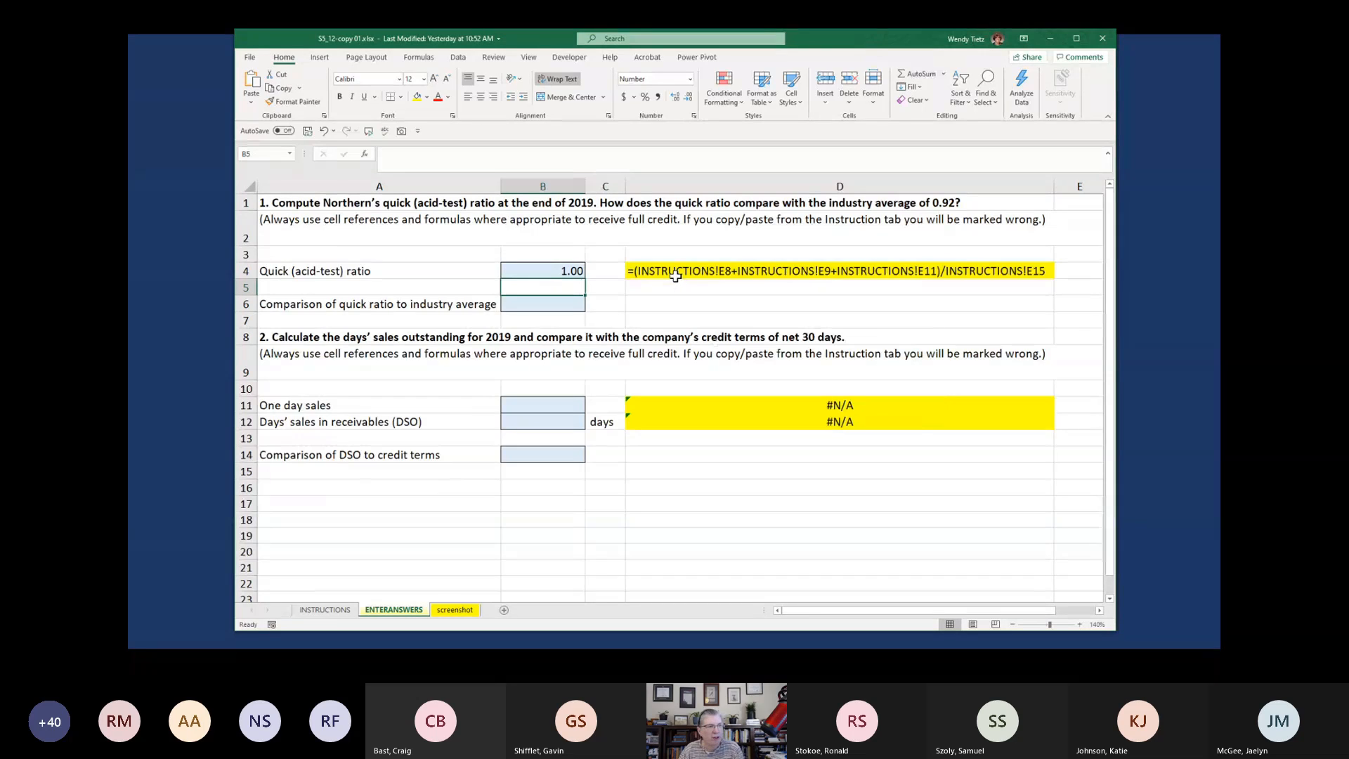
key(Up)
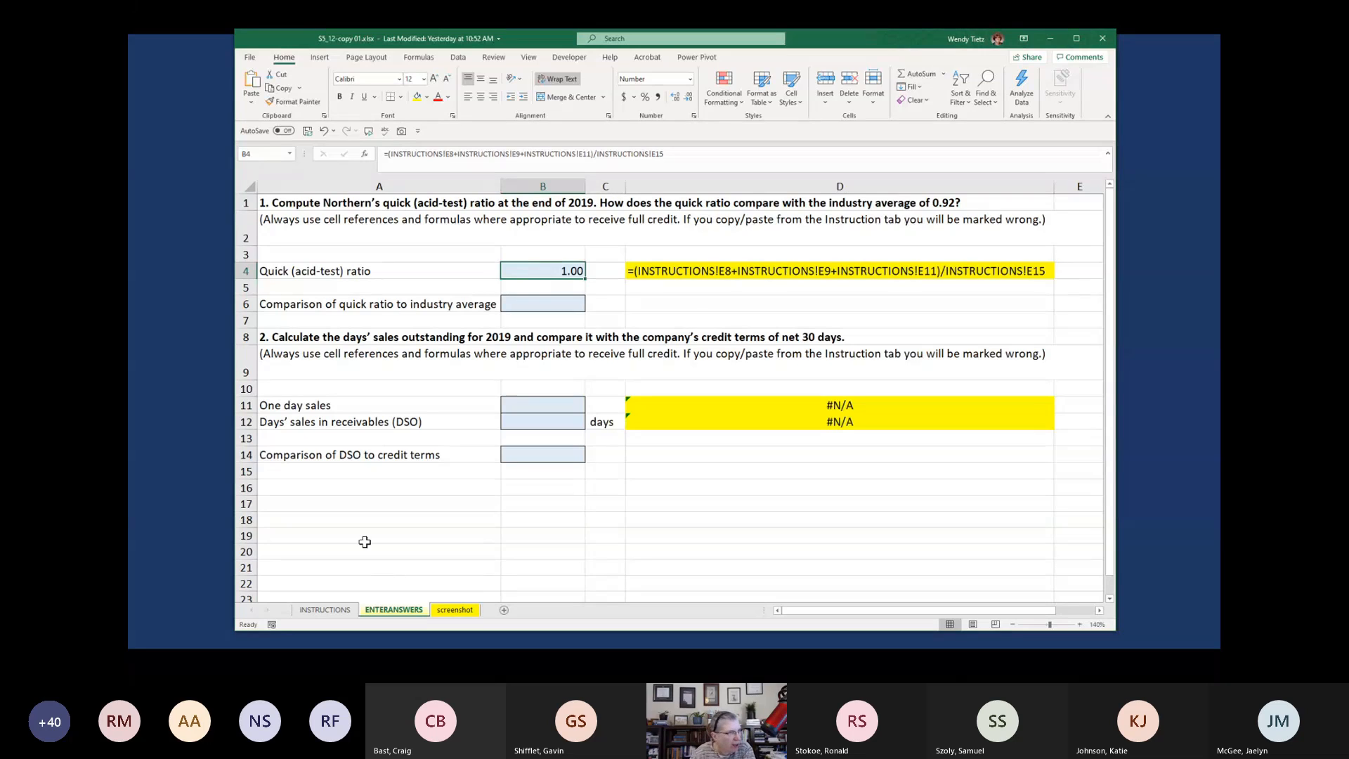
Check the industry average in the INSTRUCTIONS requirements and set the quick ratio comparison in ENTERANSWERS cell B6 to "better"
click(542, 303)
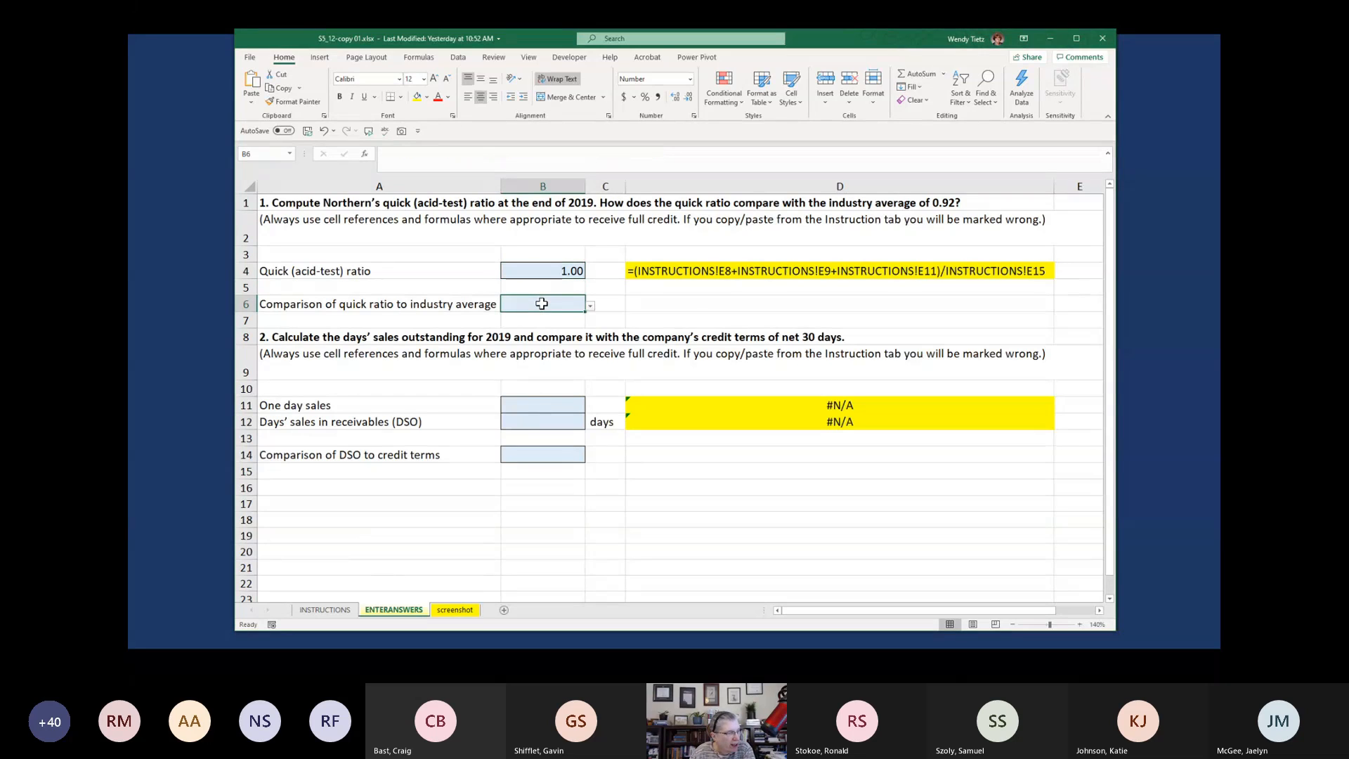
click(592, 307)
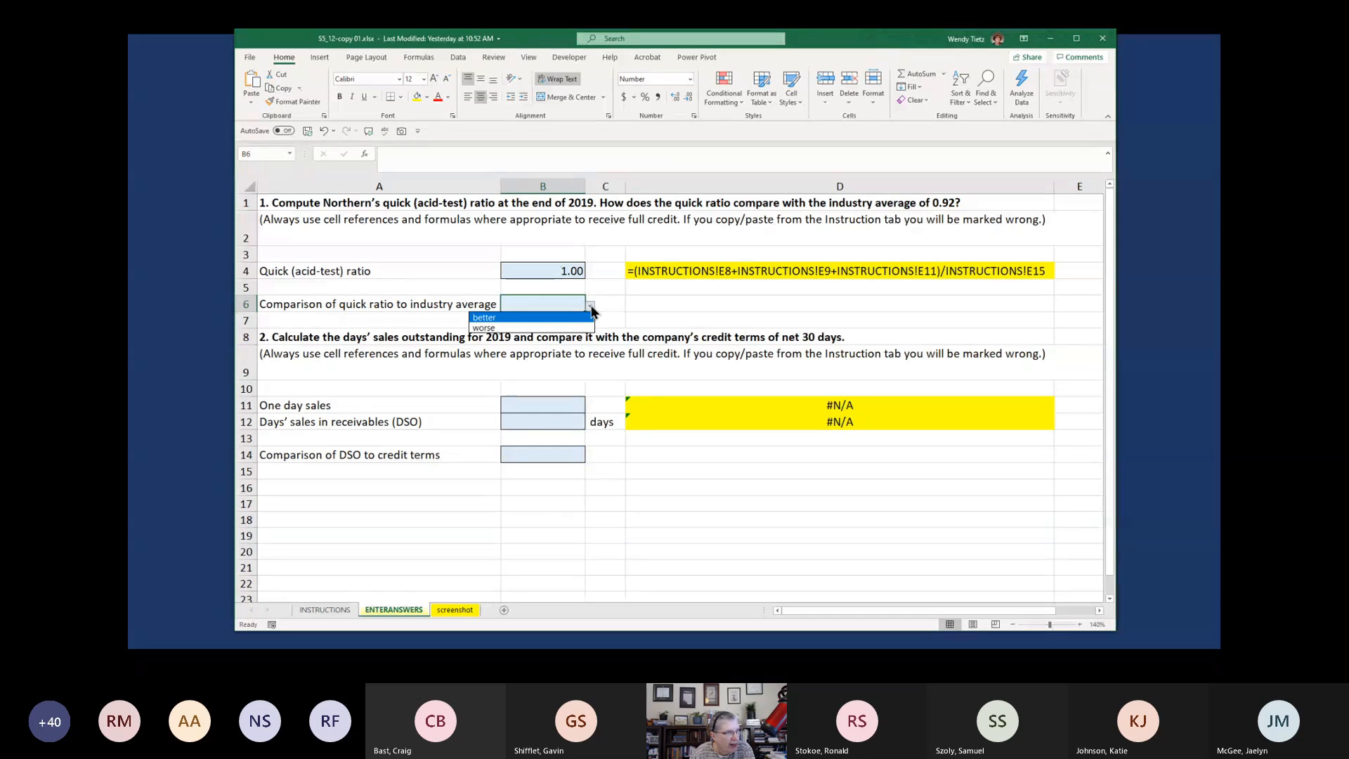
click(591, 307)
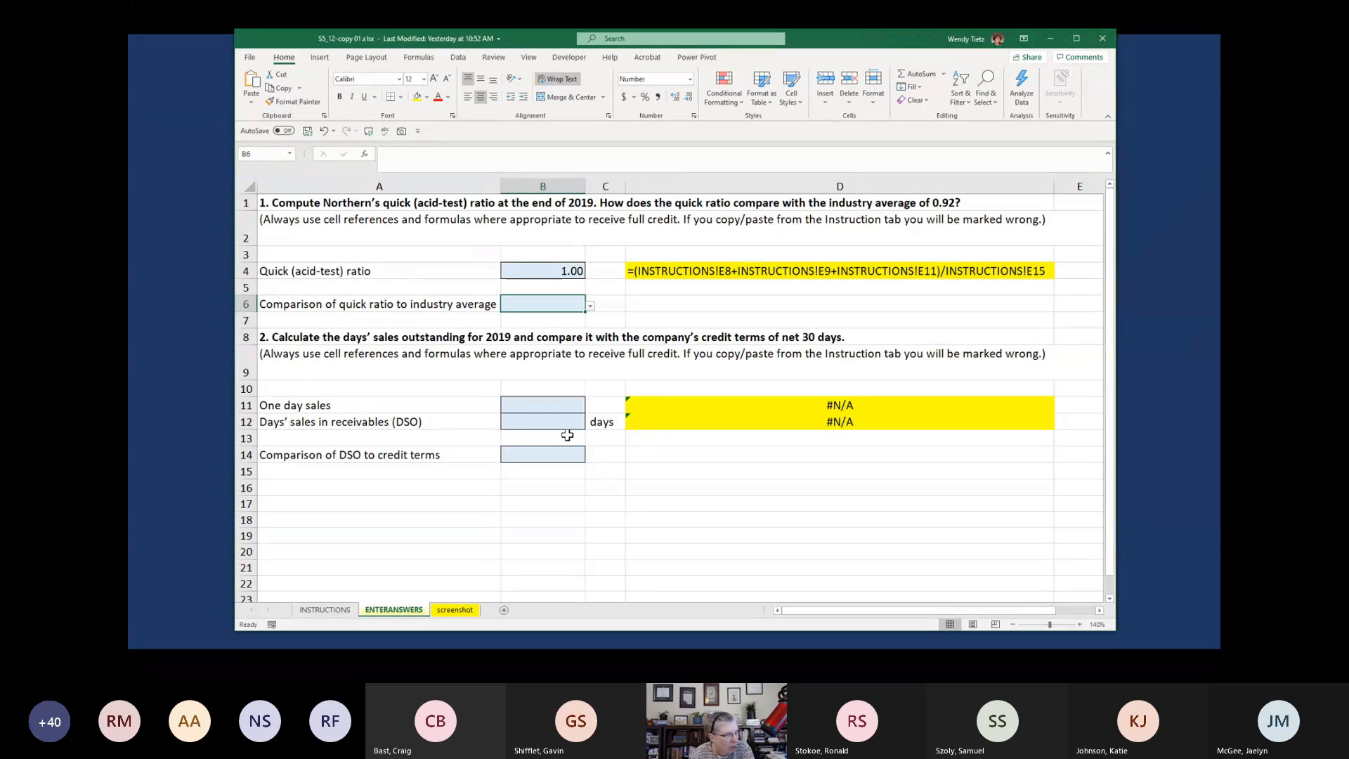
click(322, 611)
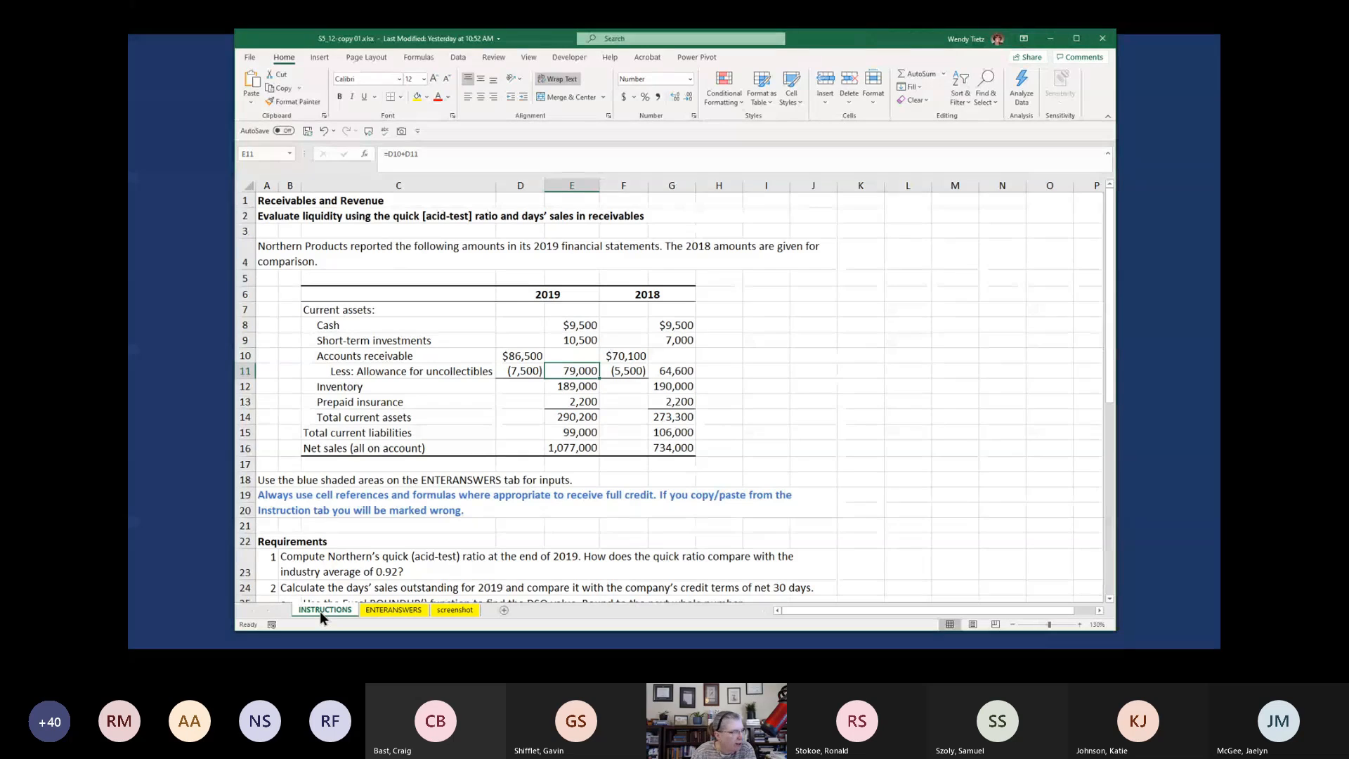
scroll(458, 539, down, 1)
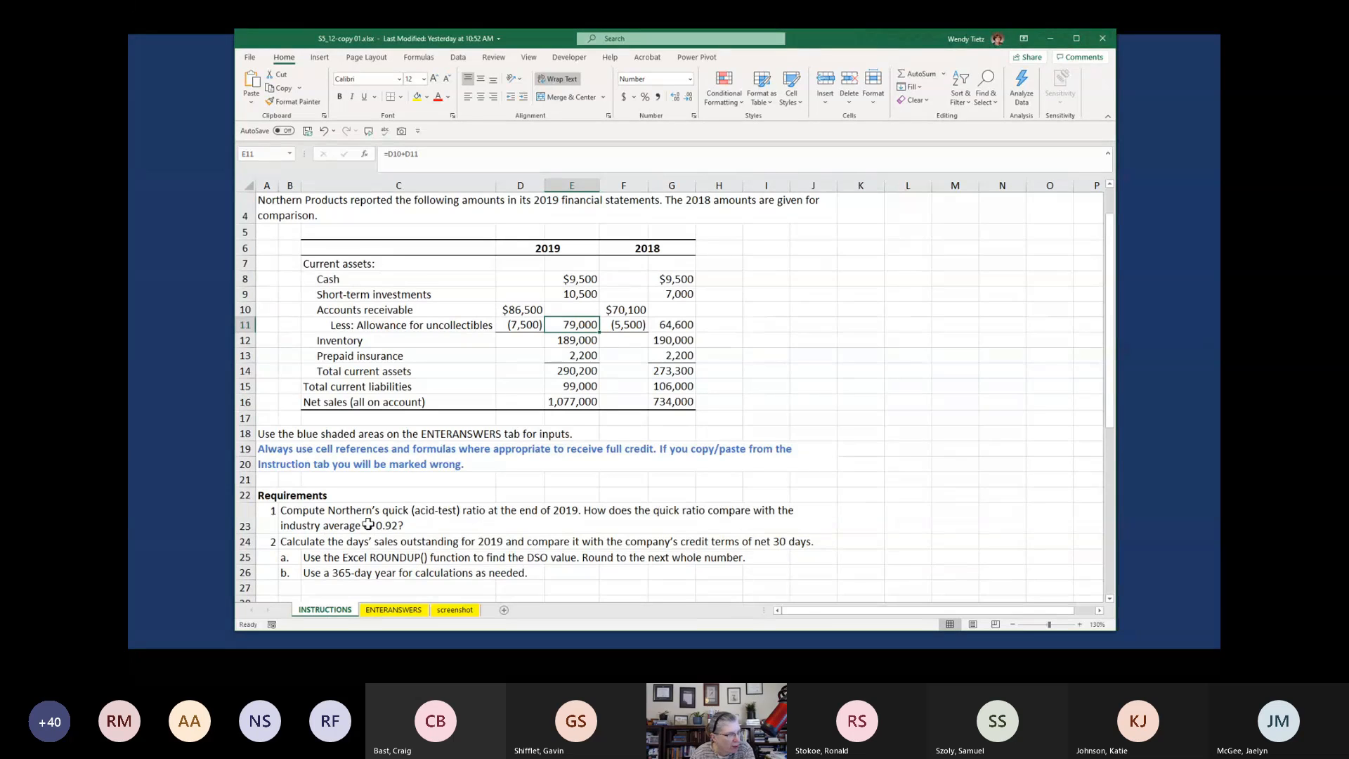
click(391, 609)
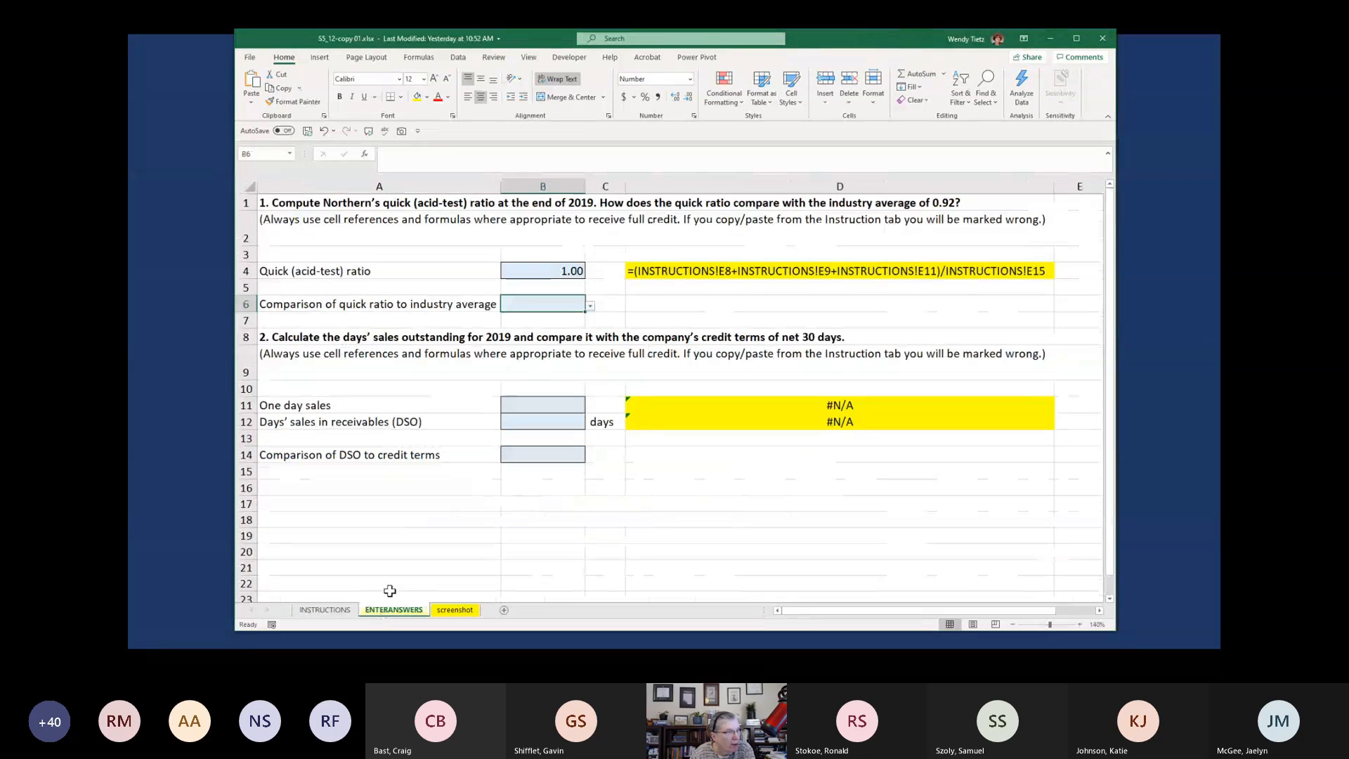
click(590, 306)
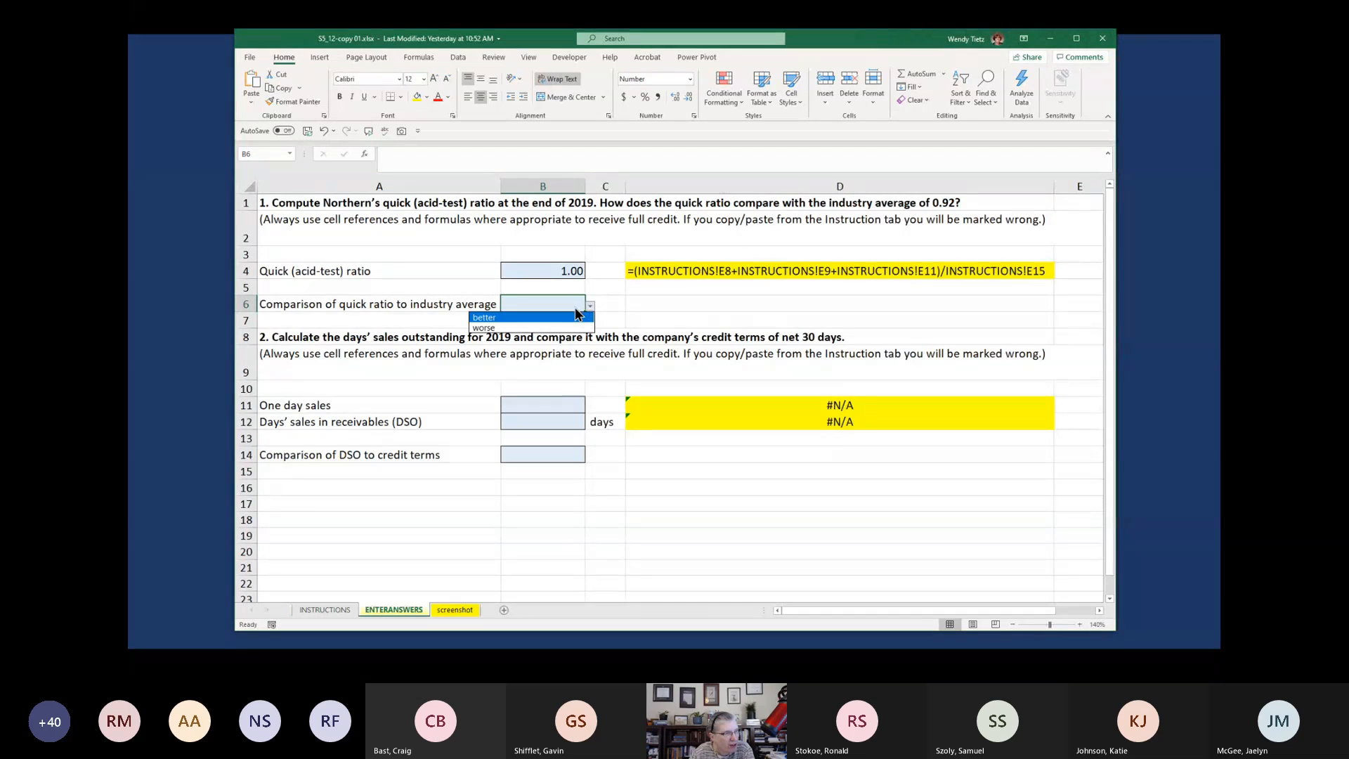
click(571, 318)
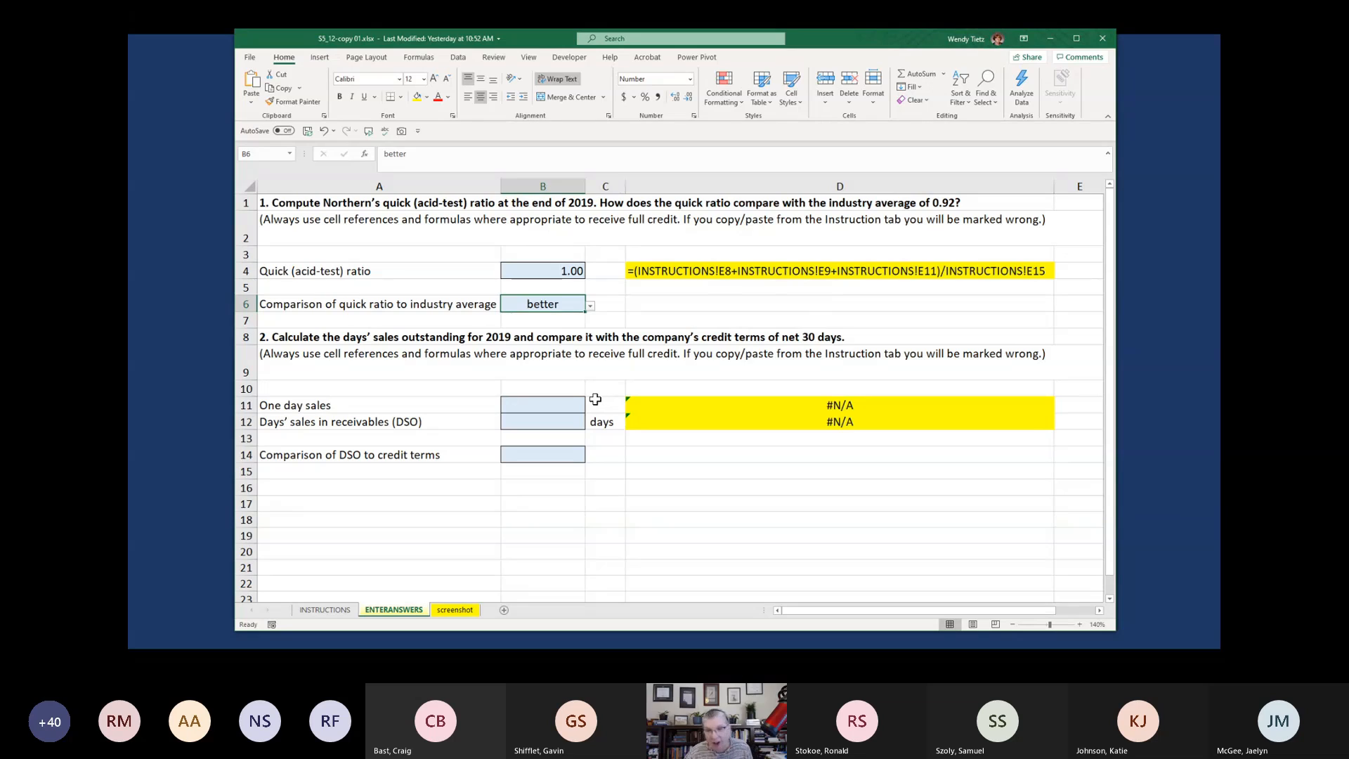
Calculate one day sales in ENTERANSWERS cell B11 with =INSTRUCTIONS!E16/365
click(562, 411)
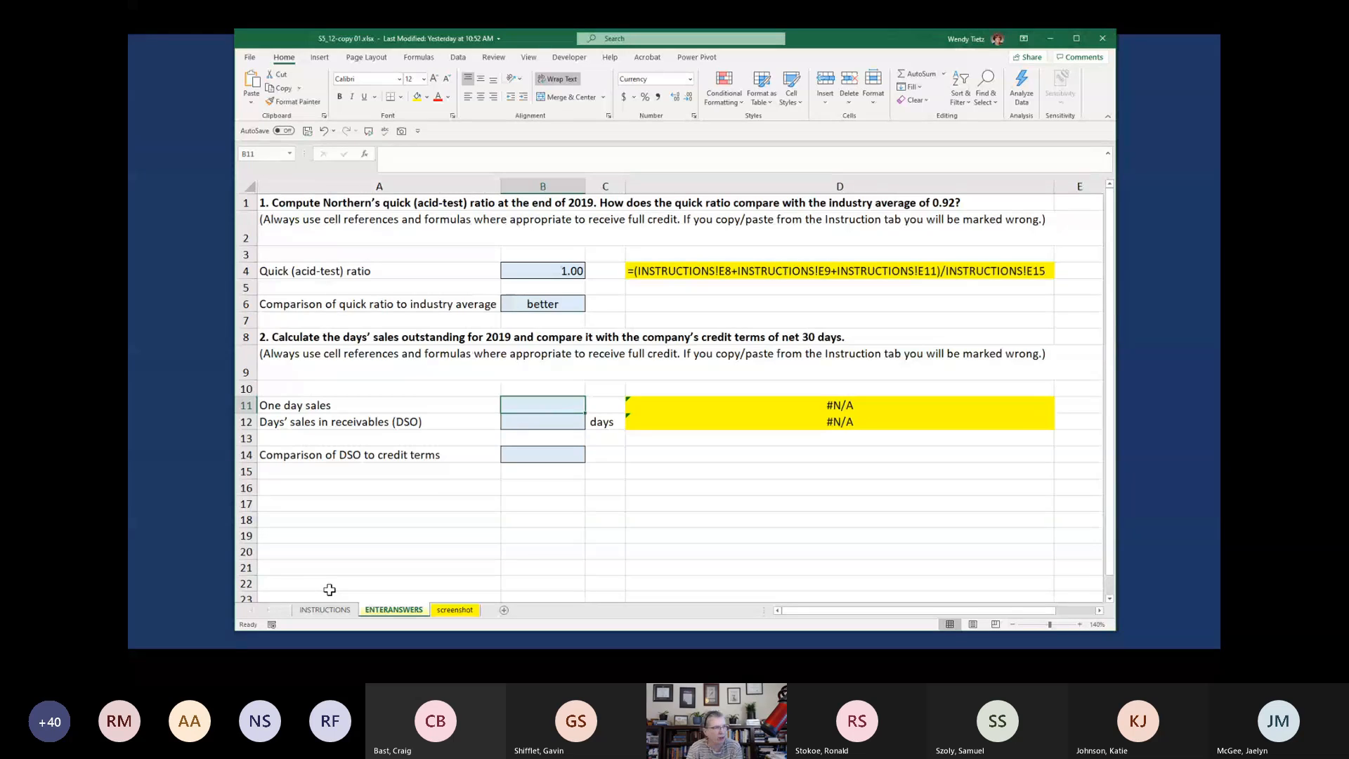
text(=)
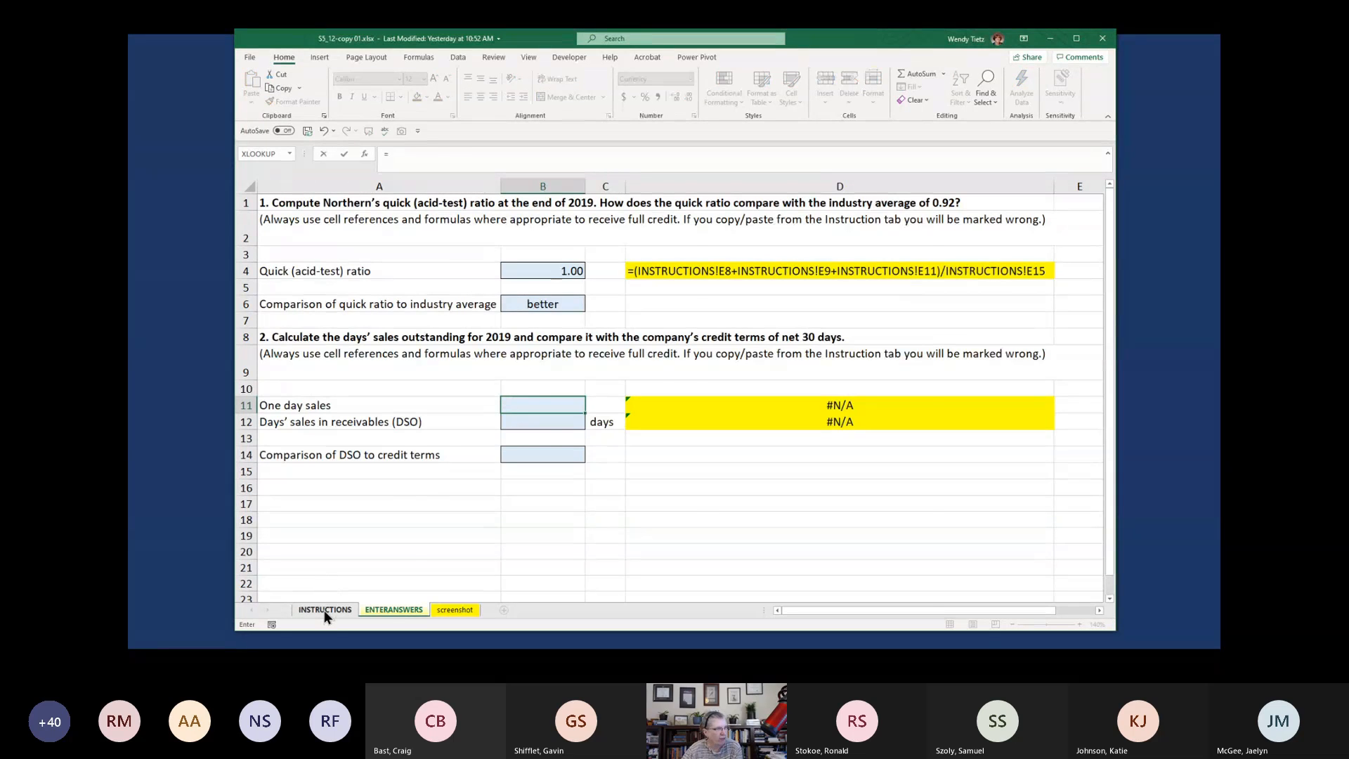
click(324, 610)
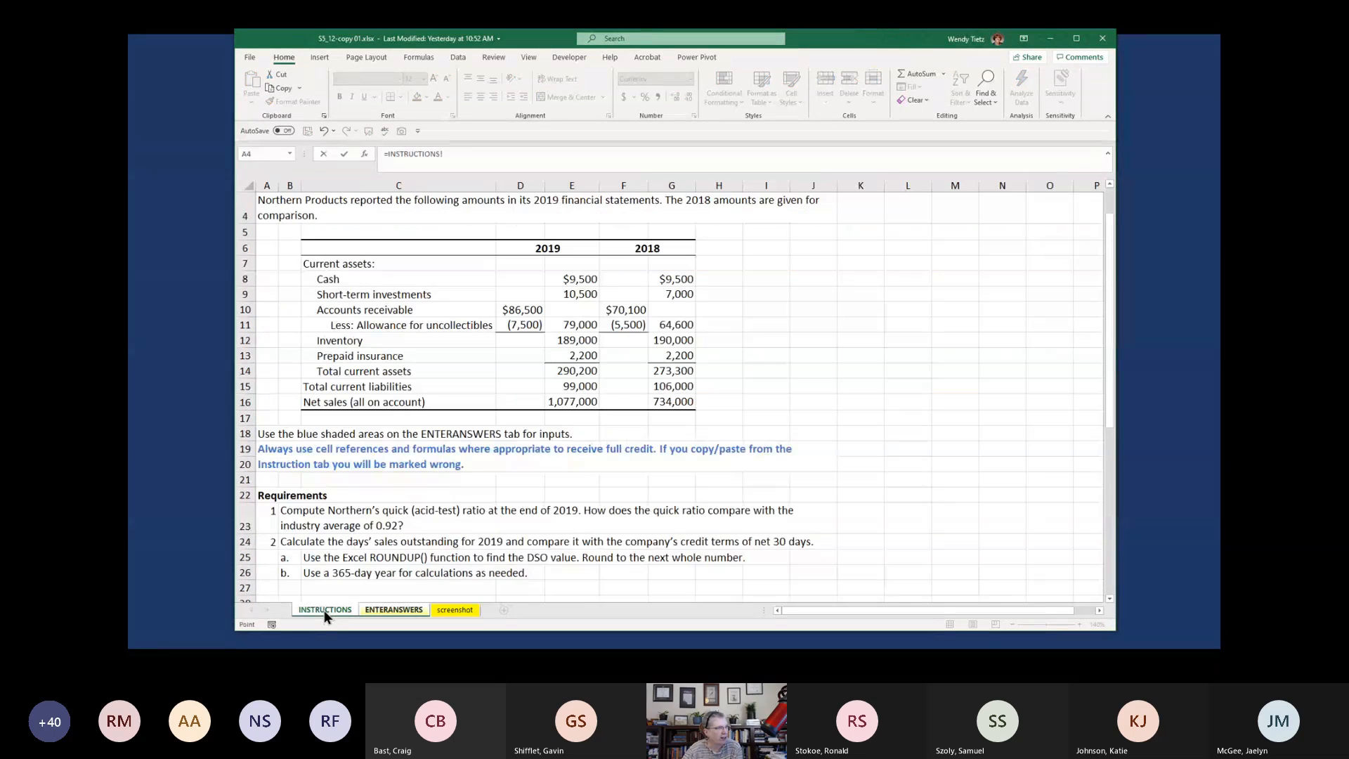
click(552, 403)
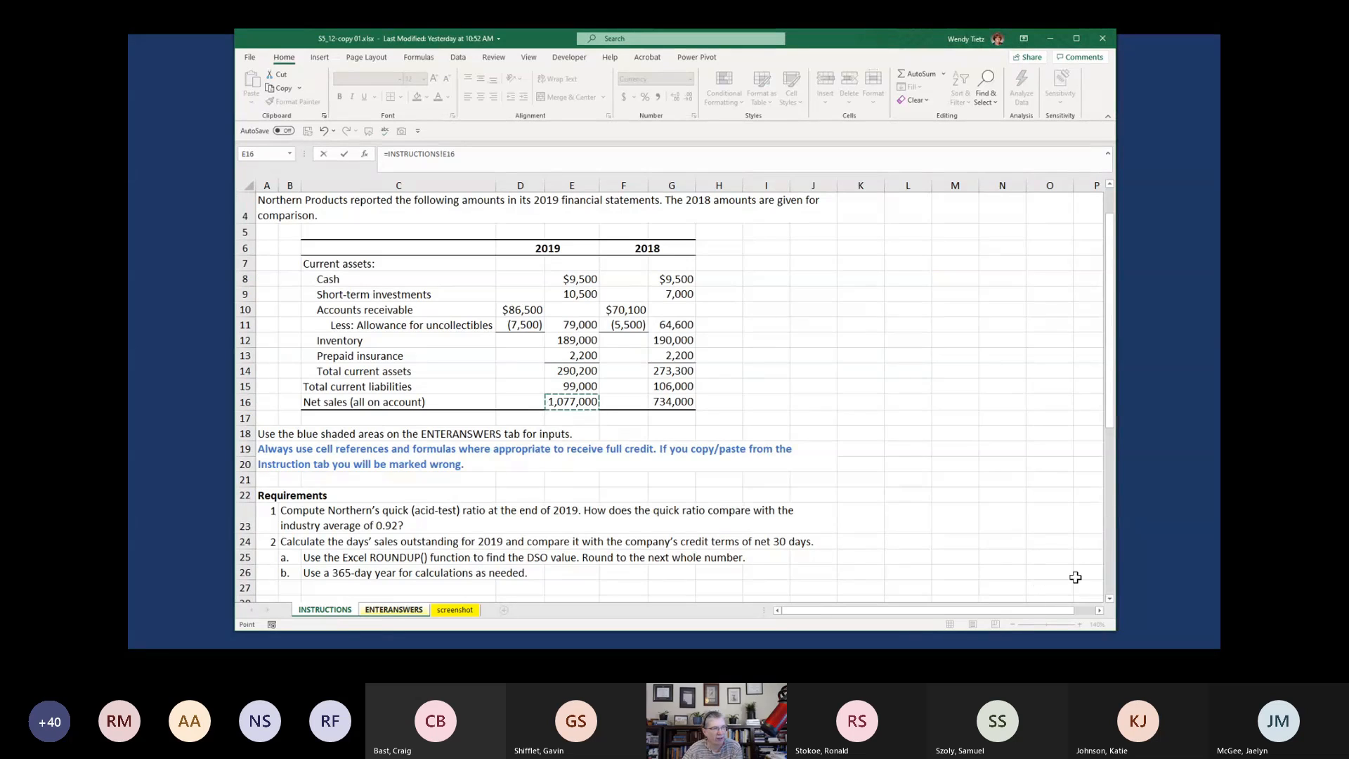
text(/)
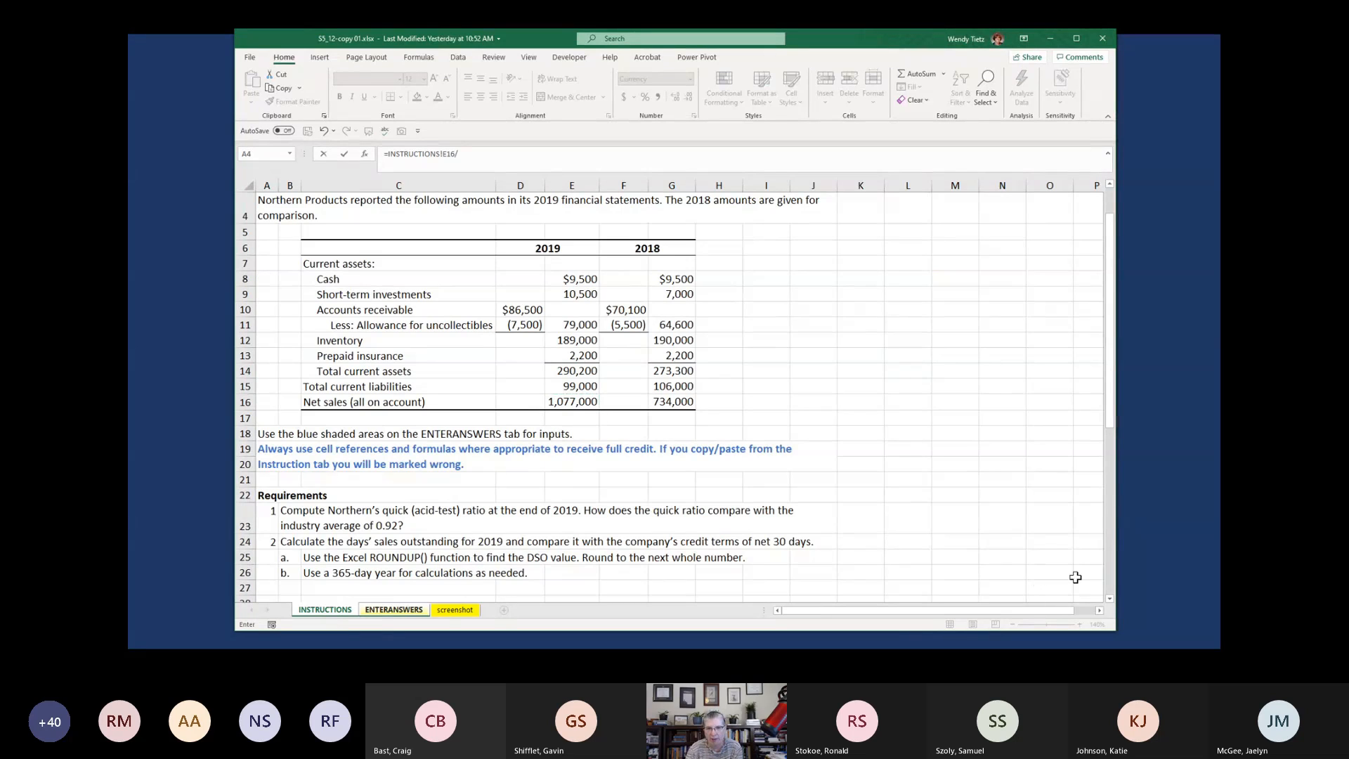
text(365)
key(Return)
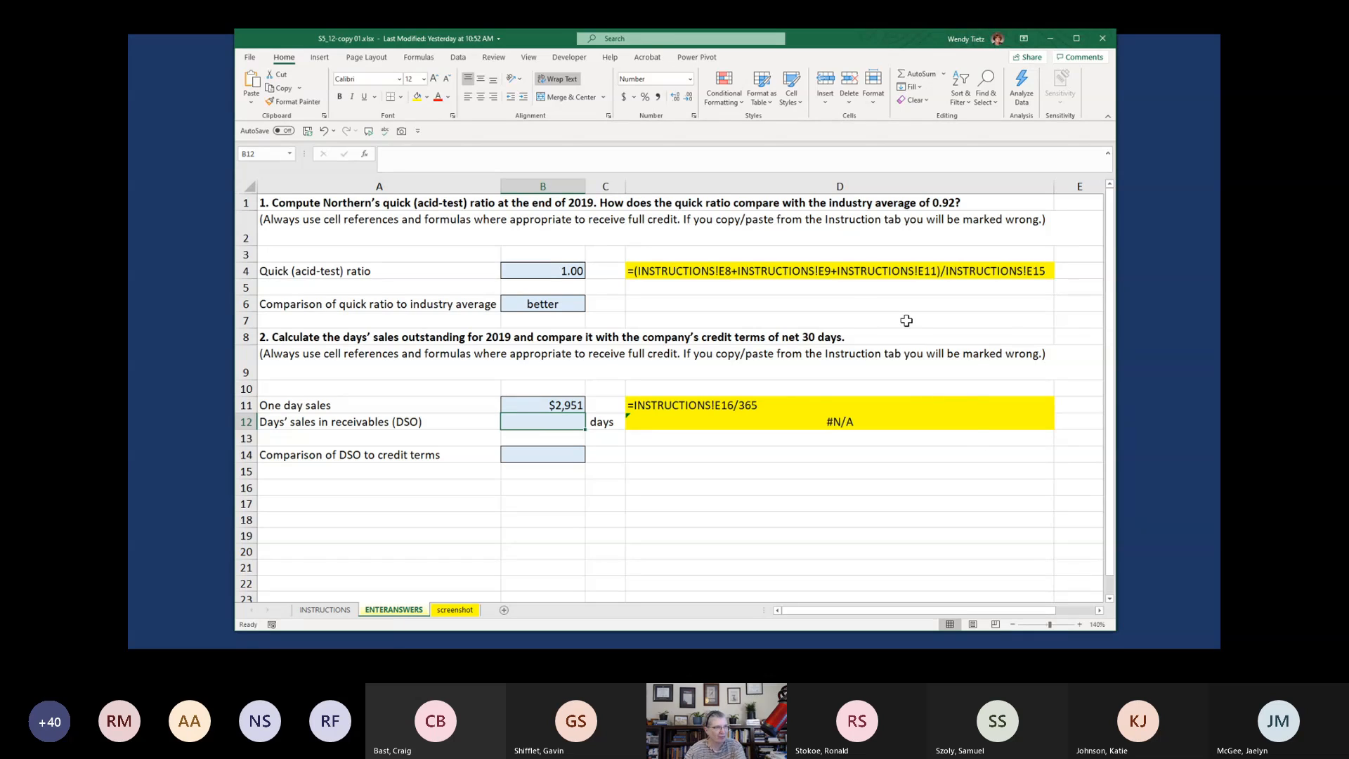
Review the INSTRUCTIONS requirements for calculating days' sales outstanding, including the rounding function and the number of days in the year
click(488, 156)
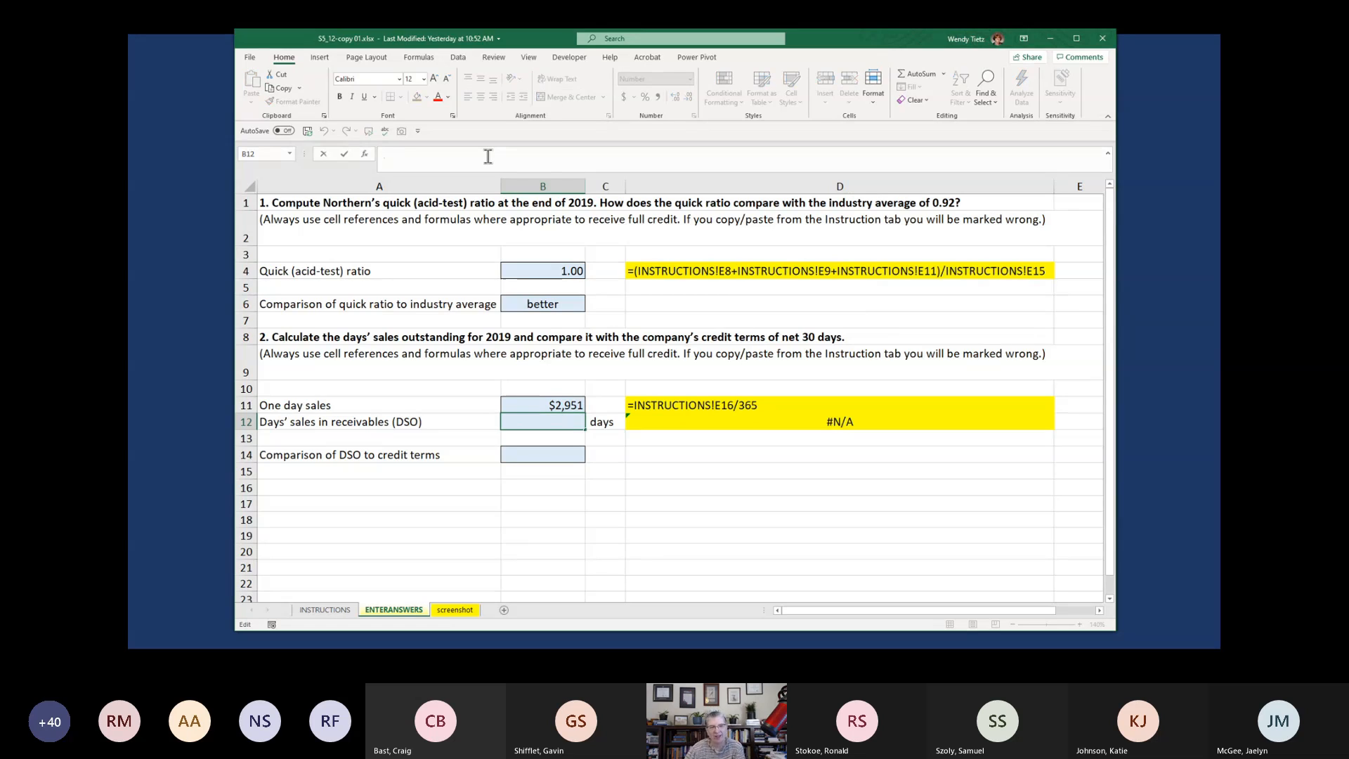
click(327, 611)
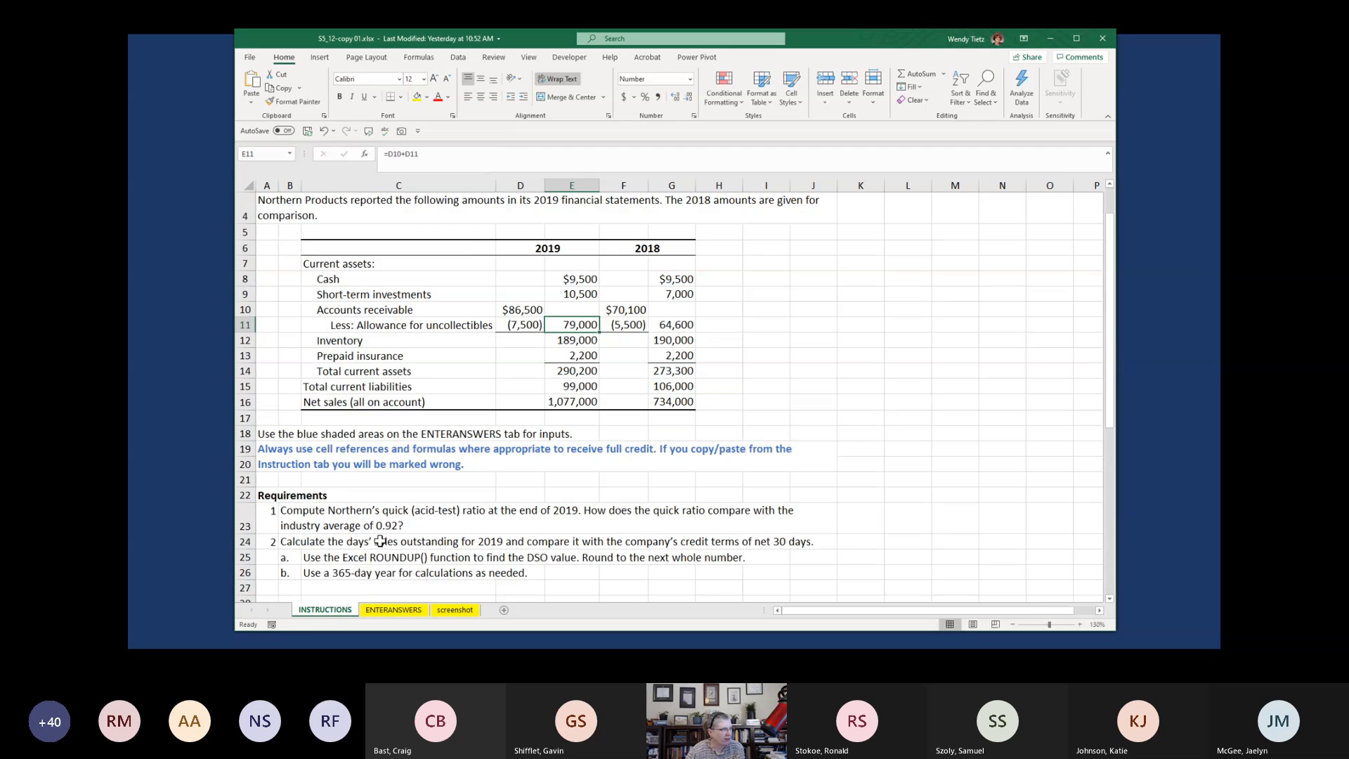
scroll(380, 541, down, 1)
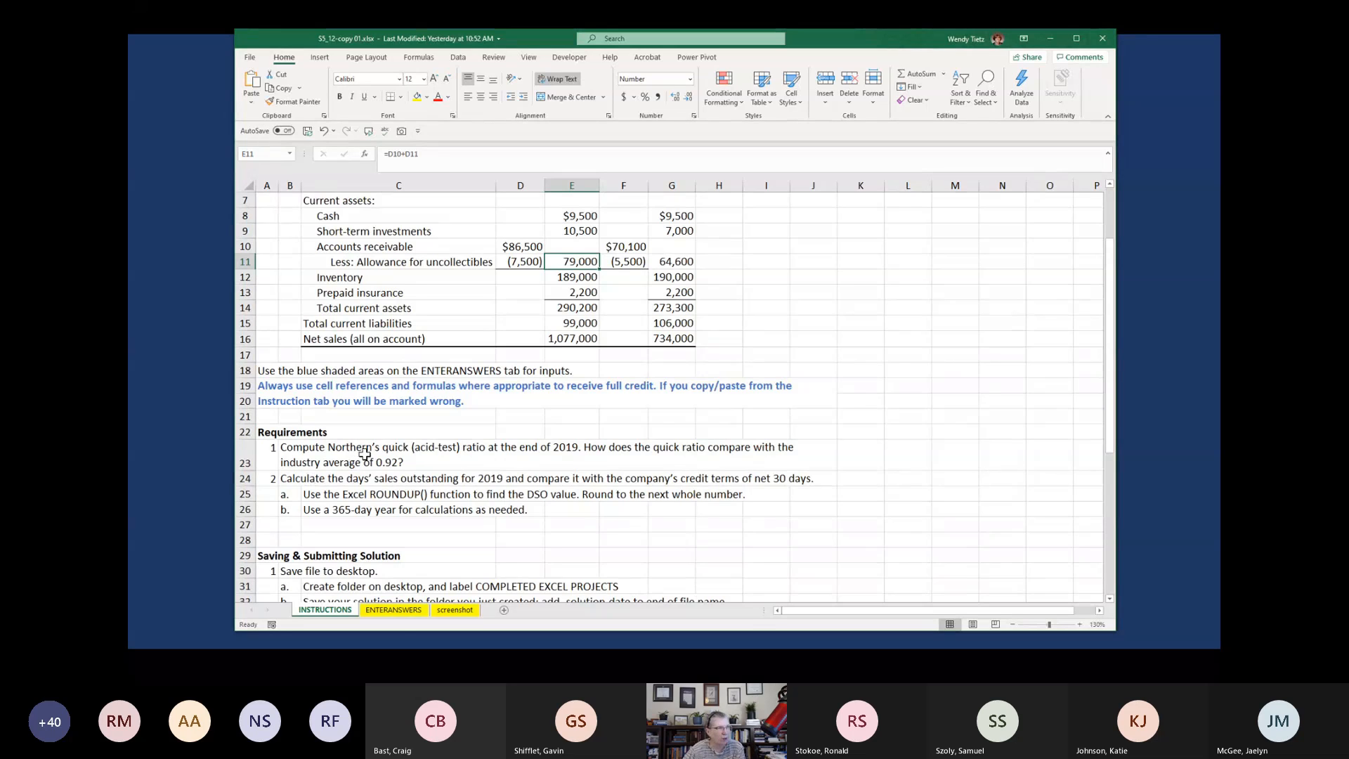
click(394, 610)
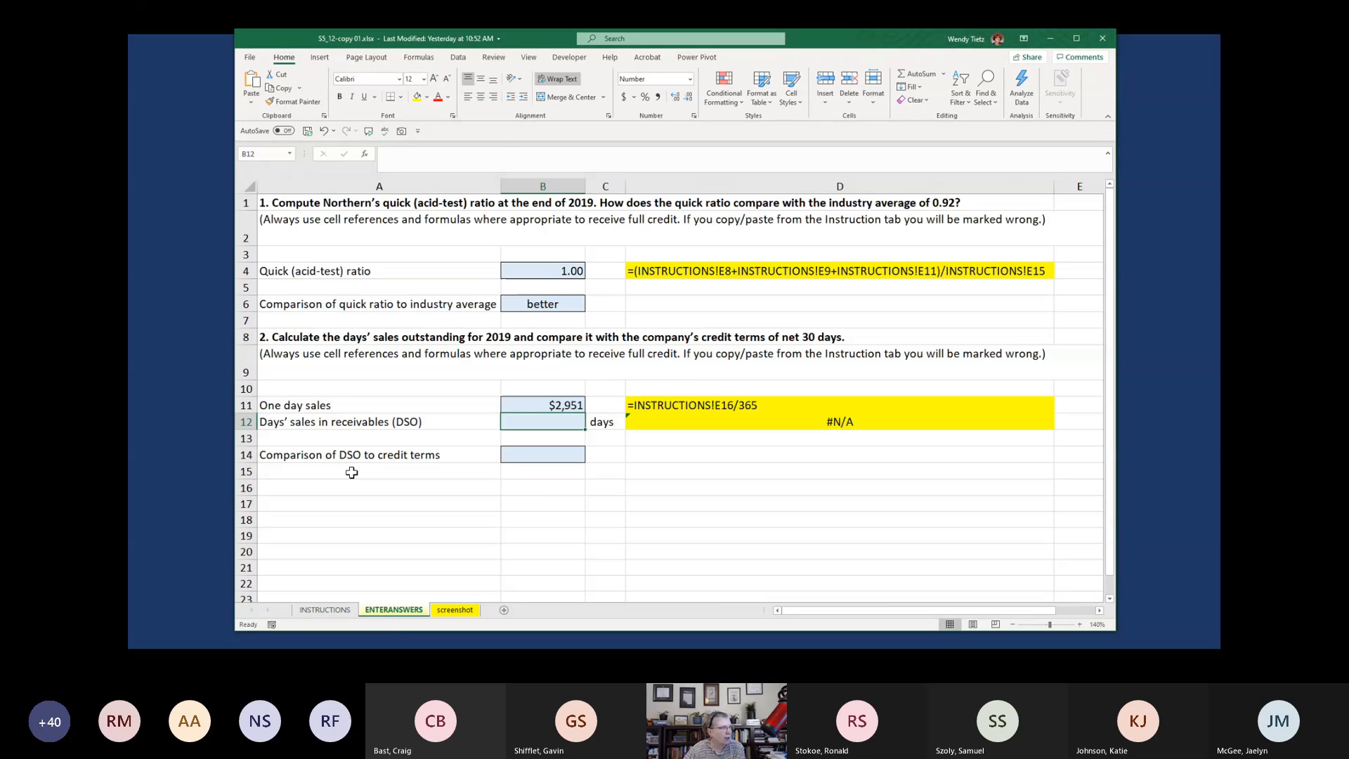
click(317, 425)
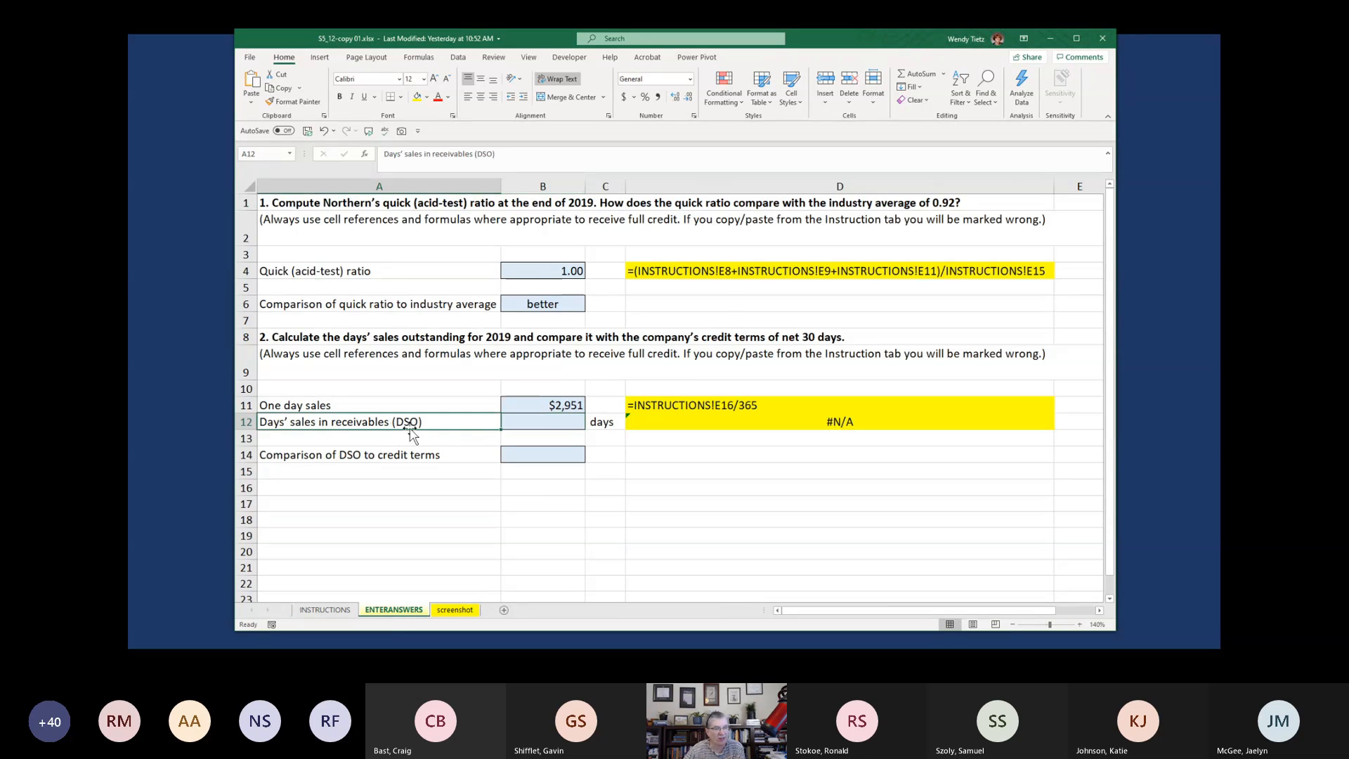
click(320, 610)
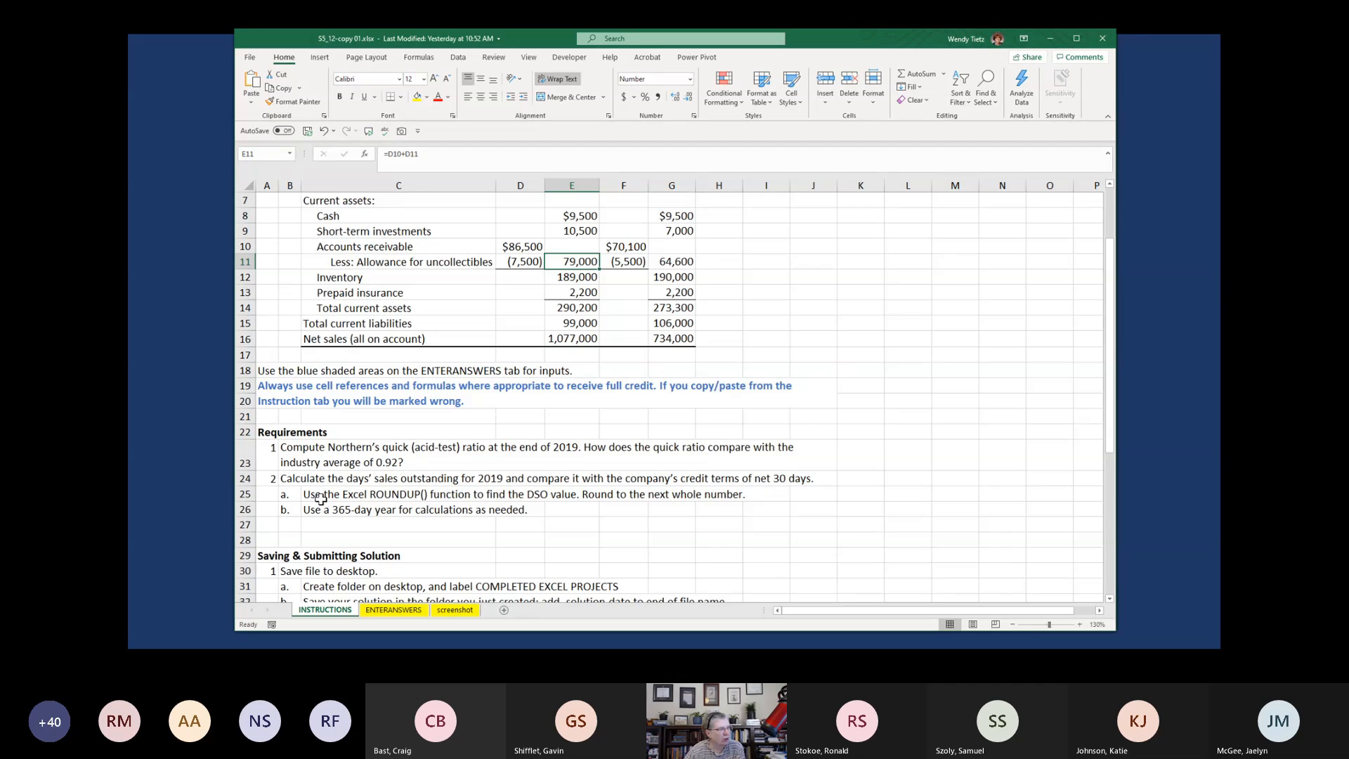
click(285, 494)
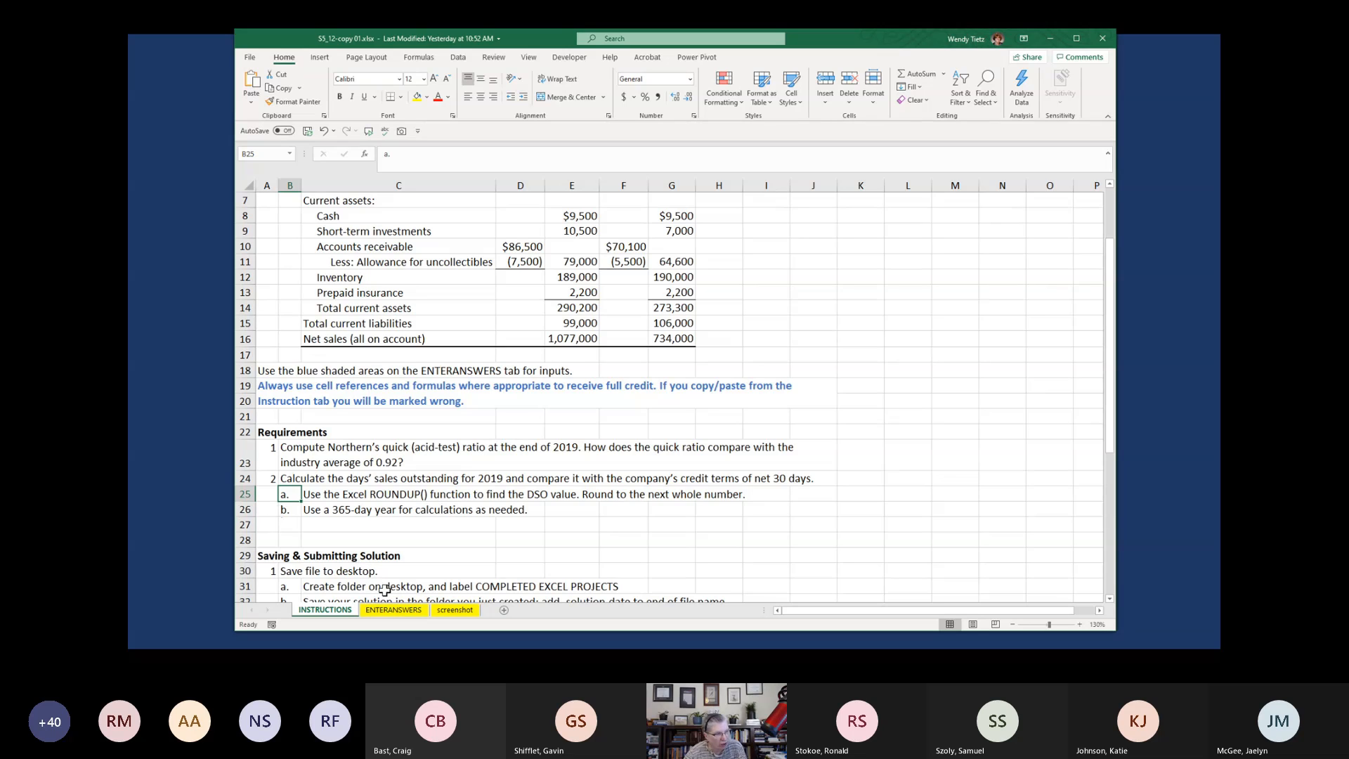
click(394, 610)
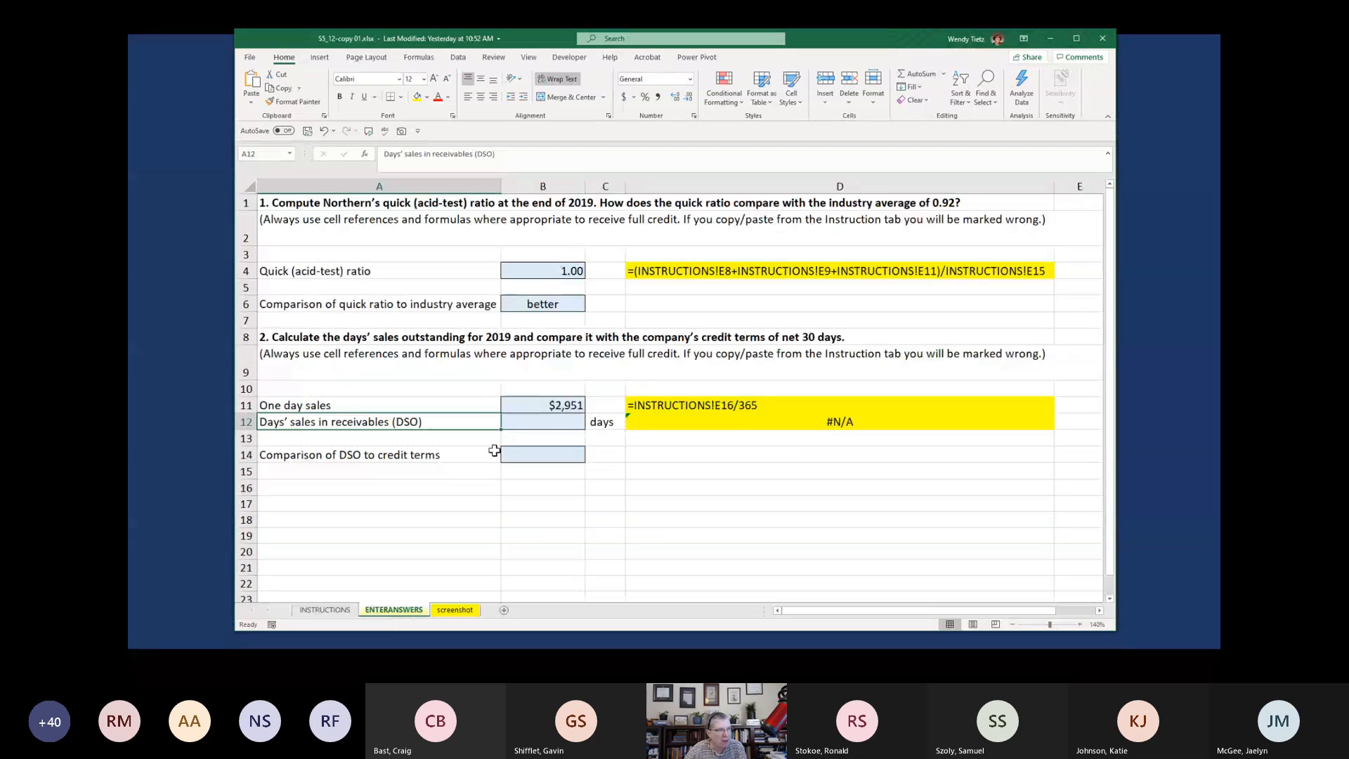
Begin the DSO formula in ENTERANSWERS cell B12 with ROUNDUP and the average net receivables, ((INSTRUCTIONS!G11+INSTRUCTIONS!E11)/2)
click(534, 422)
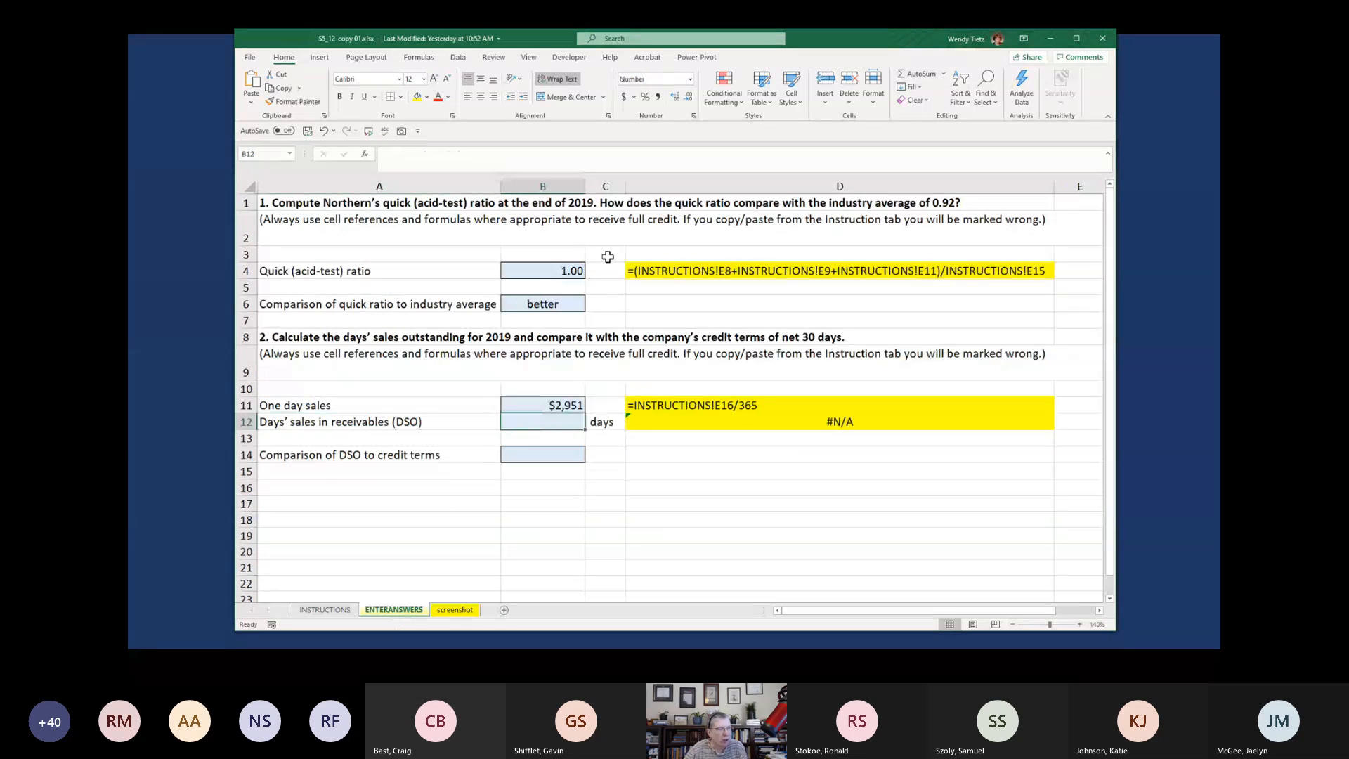
click(493, 156)
text(=)
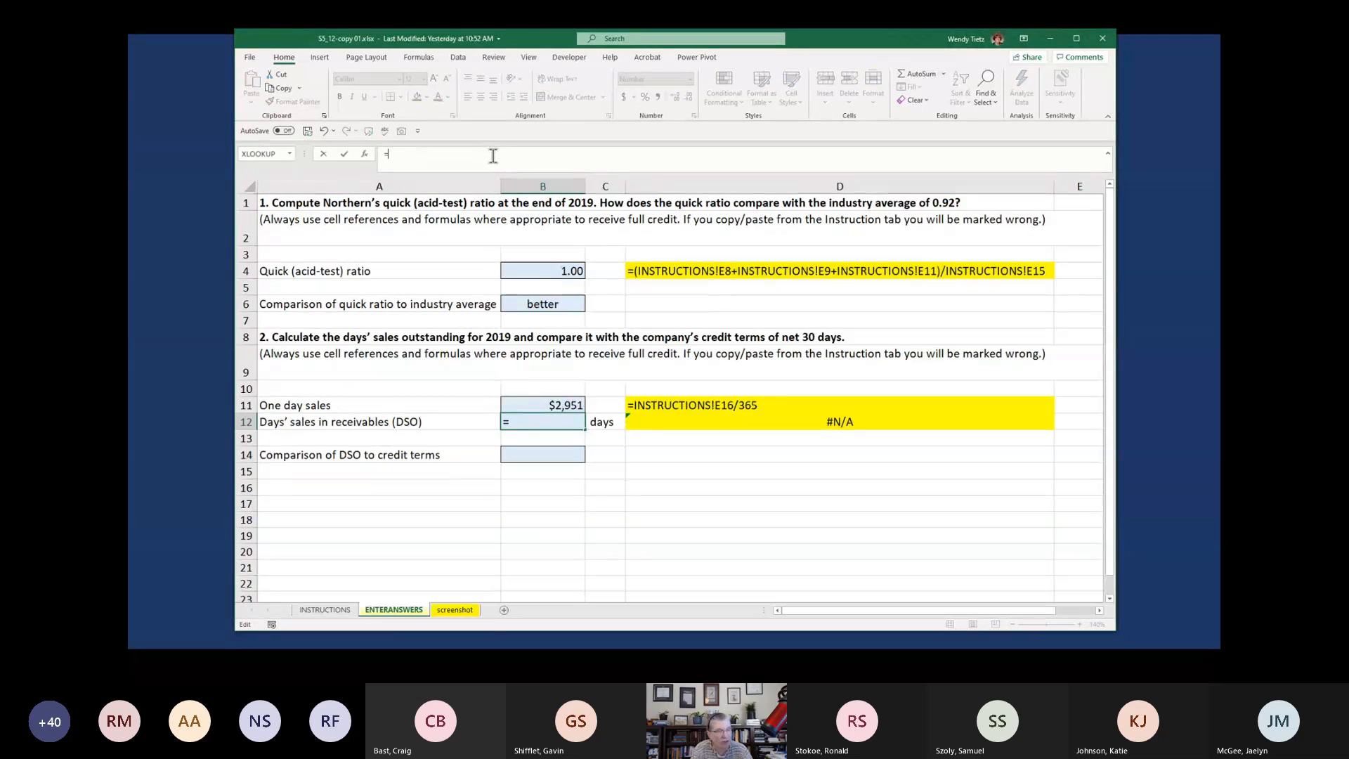
text(ROUNDUP)
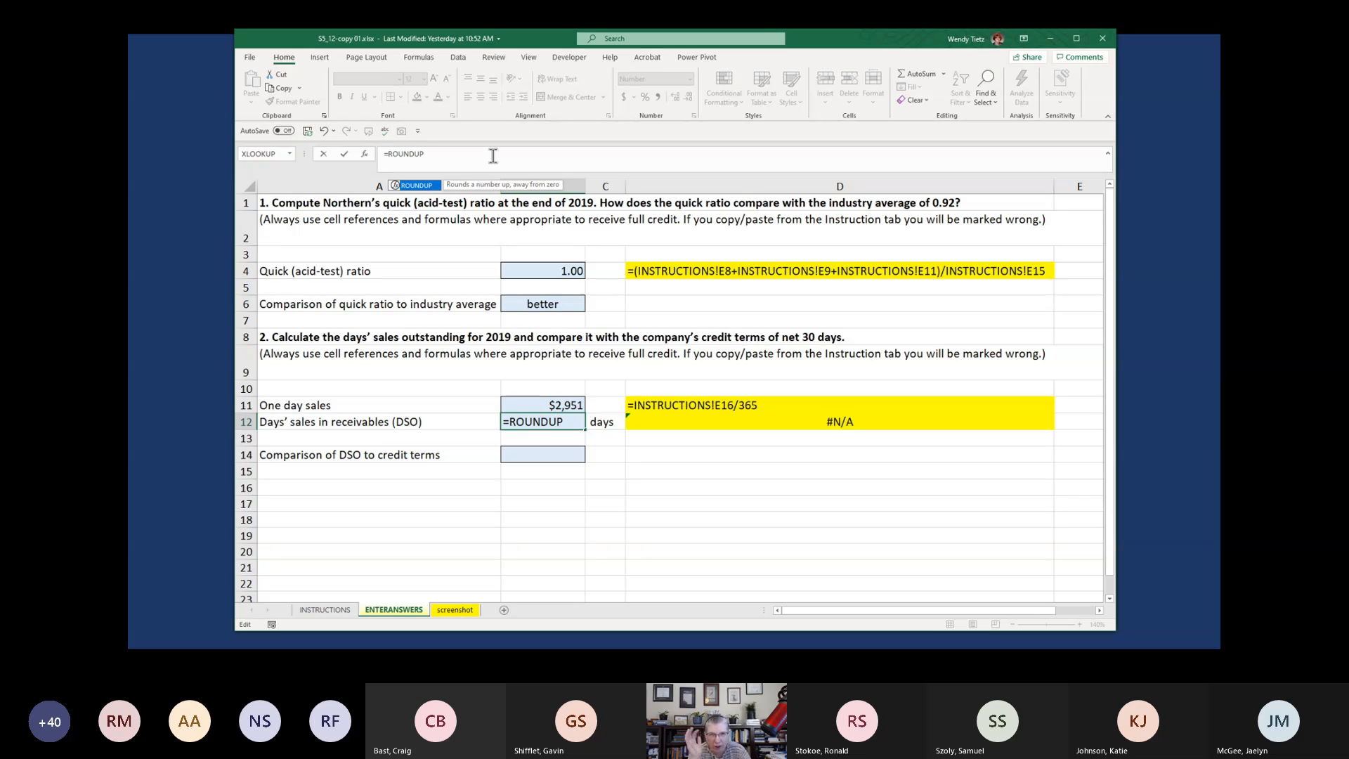
text(((()
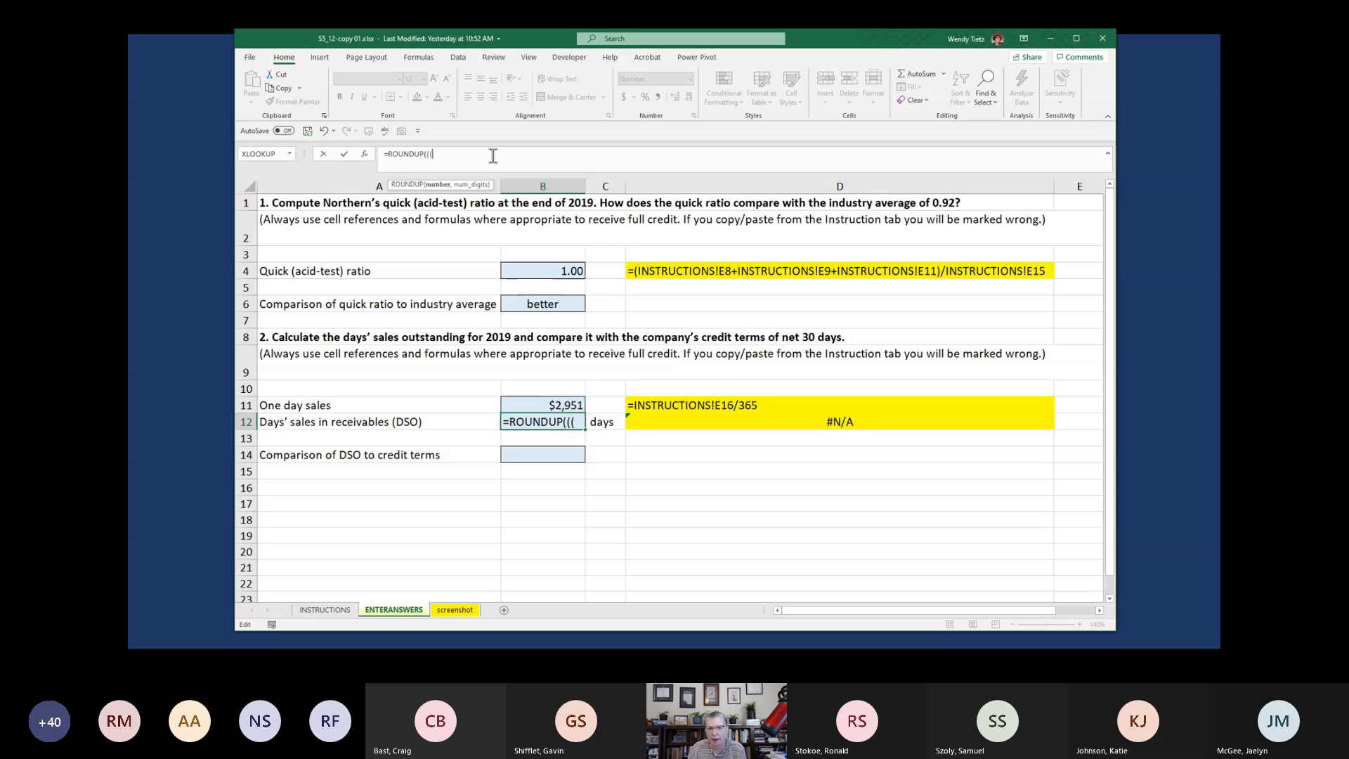
click(325, 610)
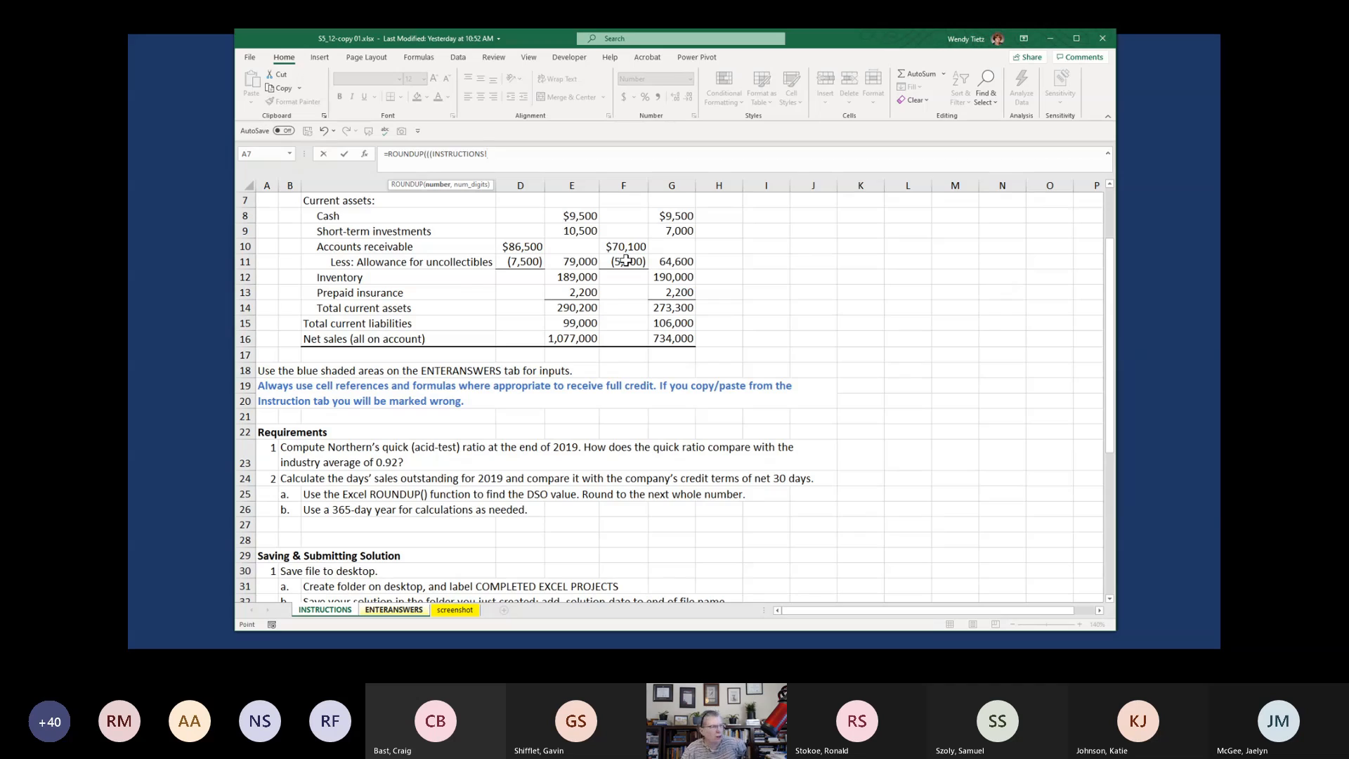
click(671, 261)
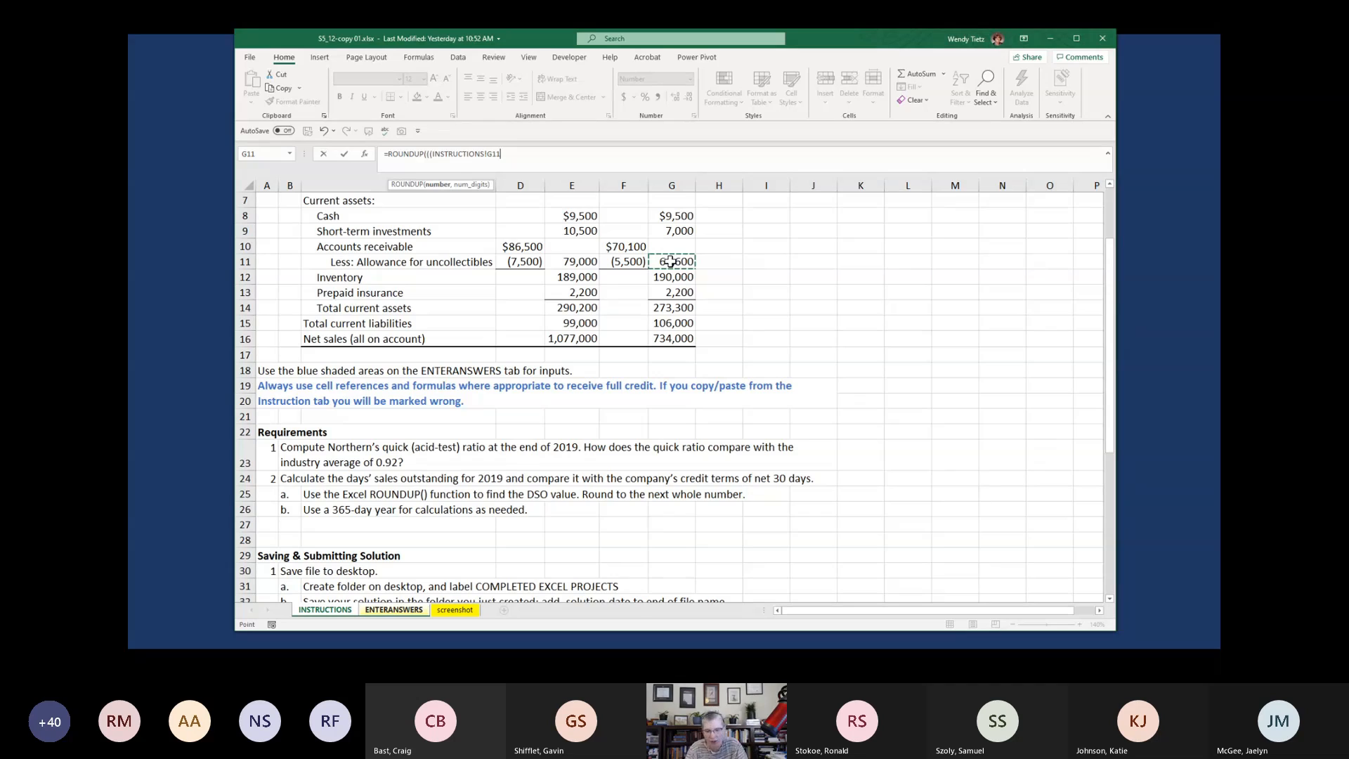
text(+)
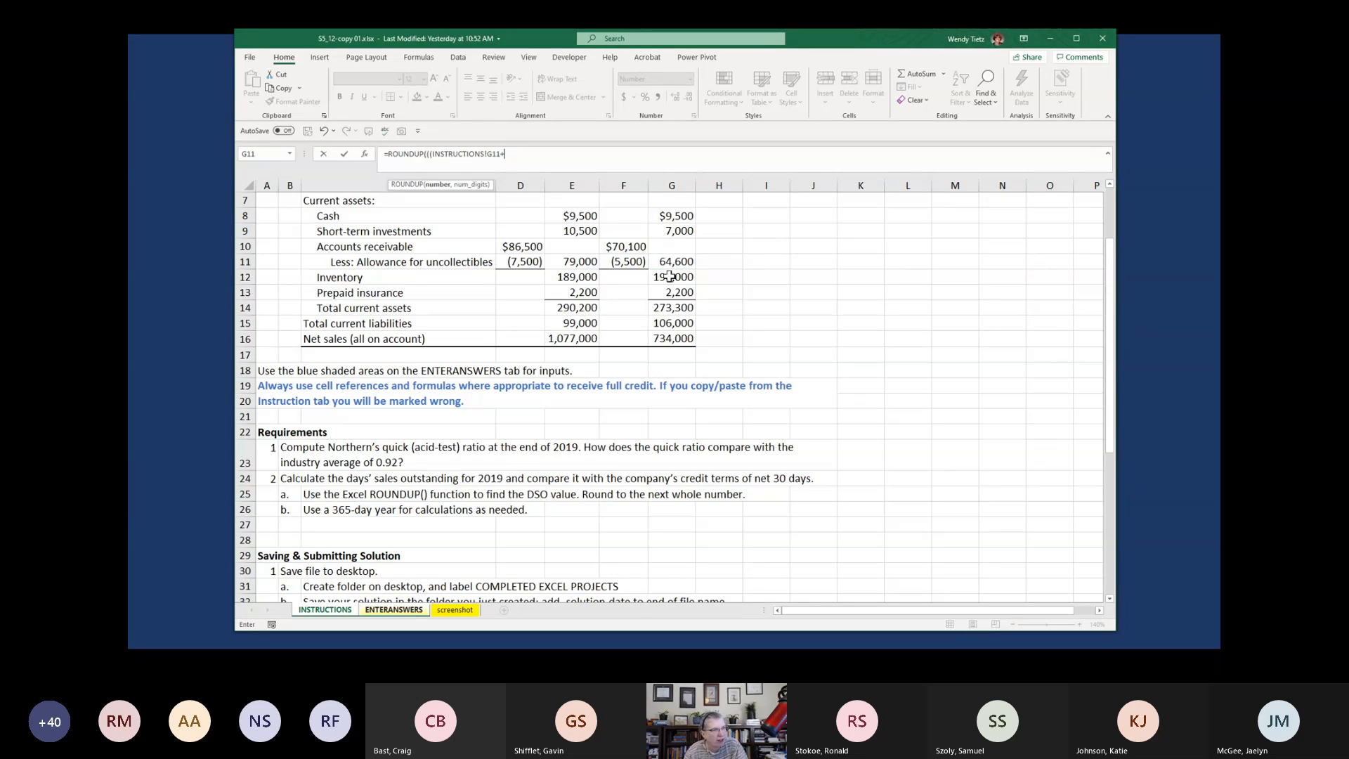
click(572, 263)
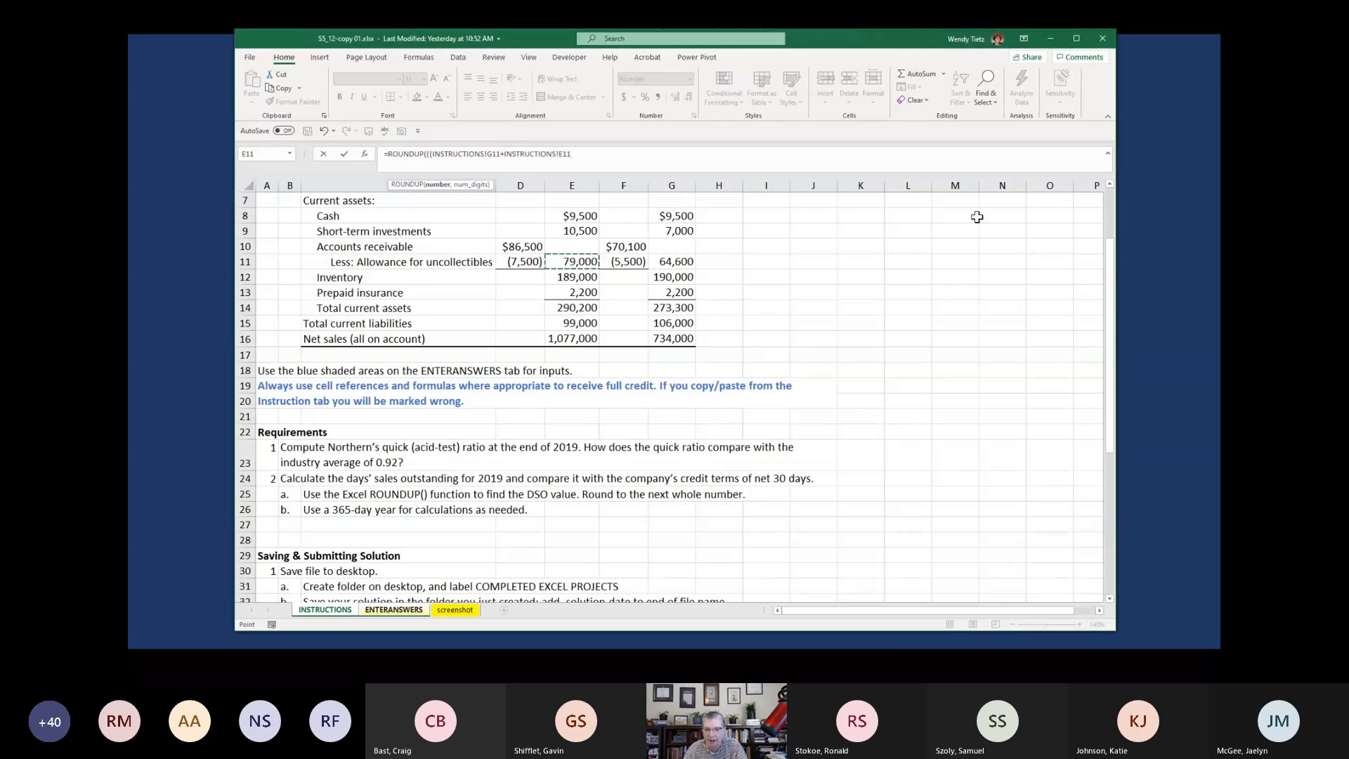
text())
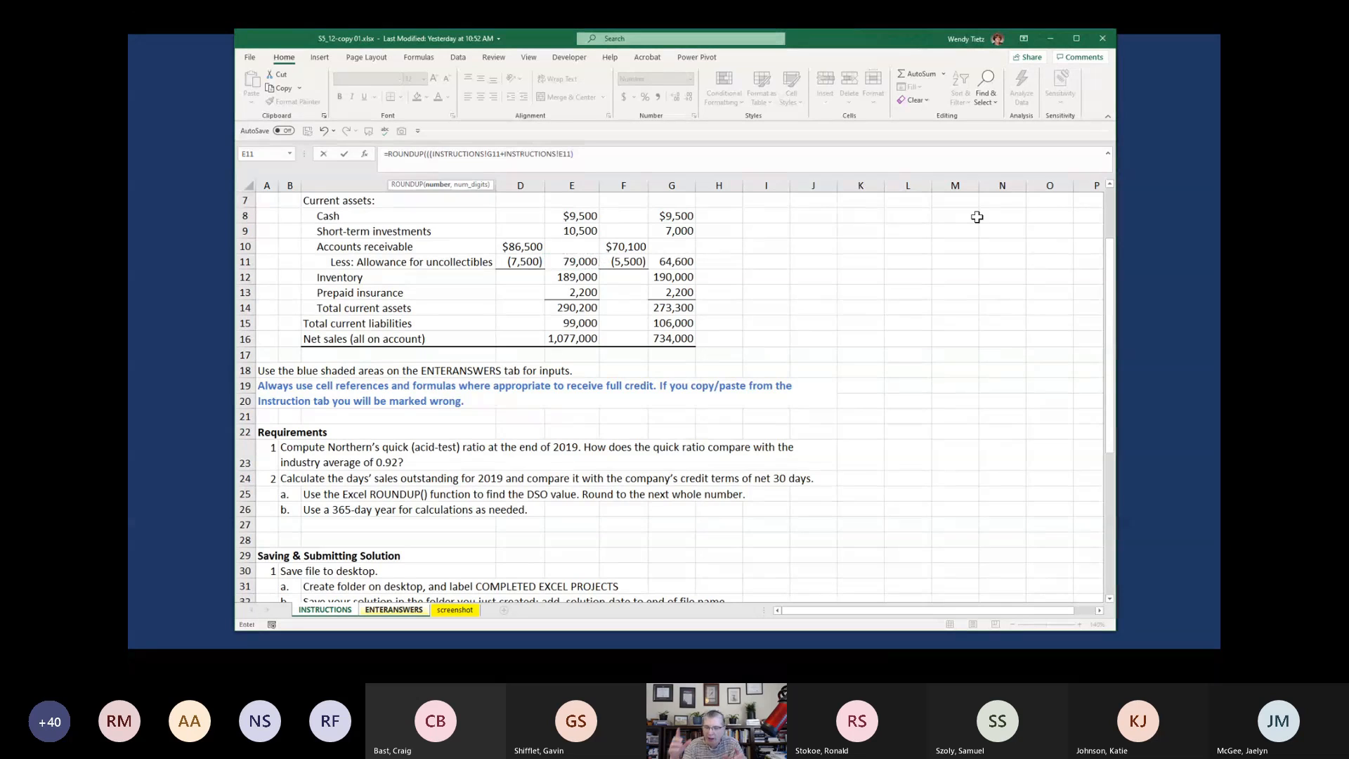
text(/2)/)
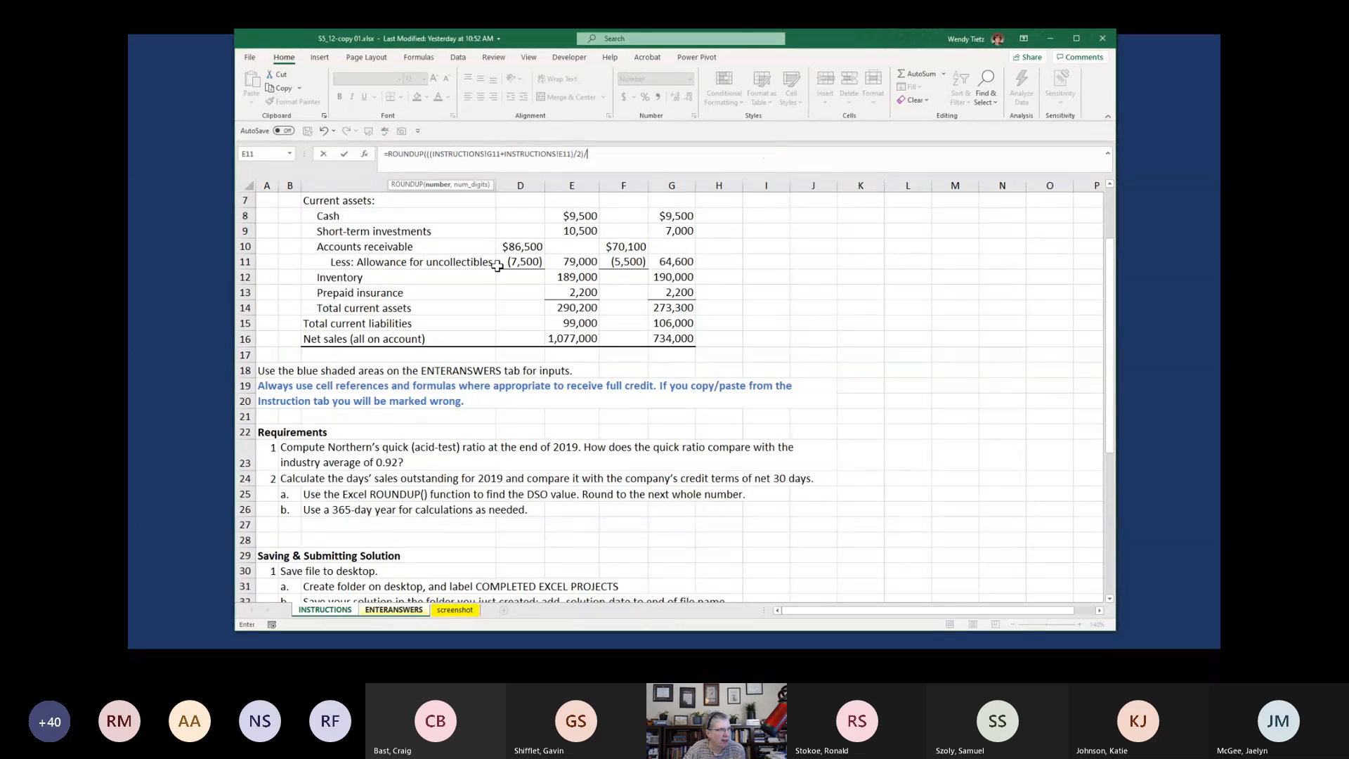
Complete the B12 formula by dividing the average receivables by ENTERANSWERS!B11 and rounding up to 0 digits
scroll(497, 265, up, 2)
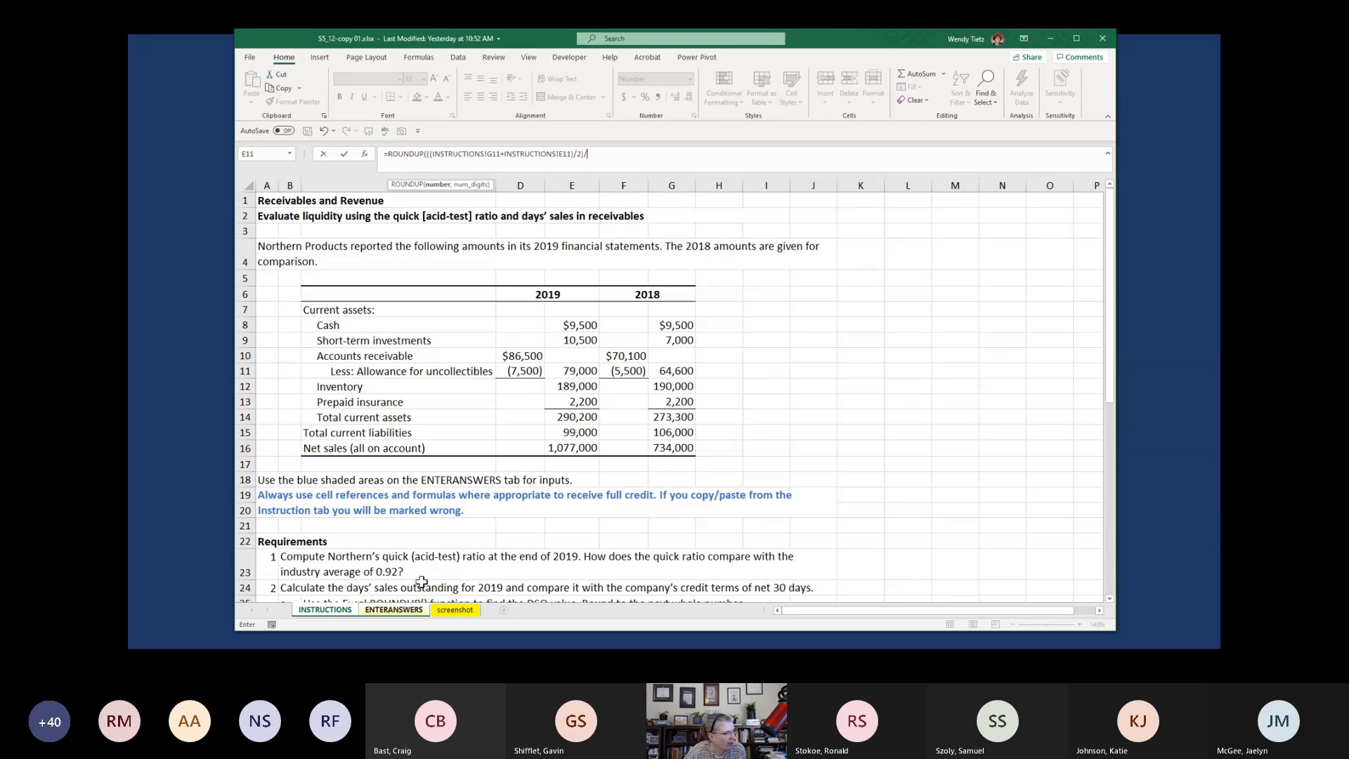
click(405, 613)
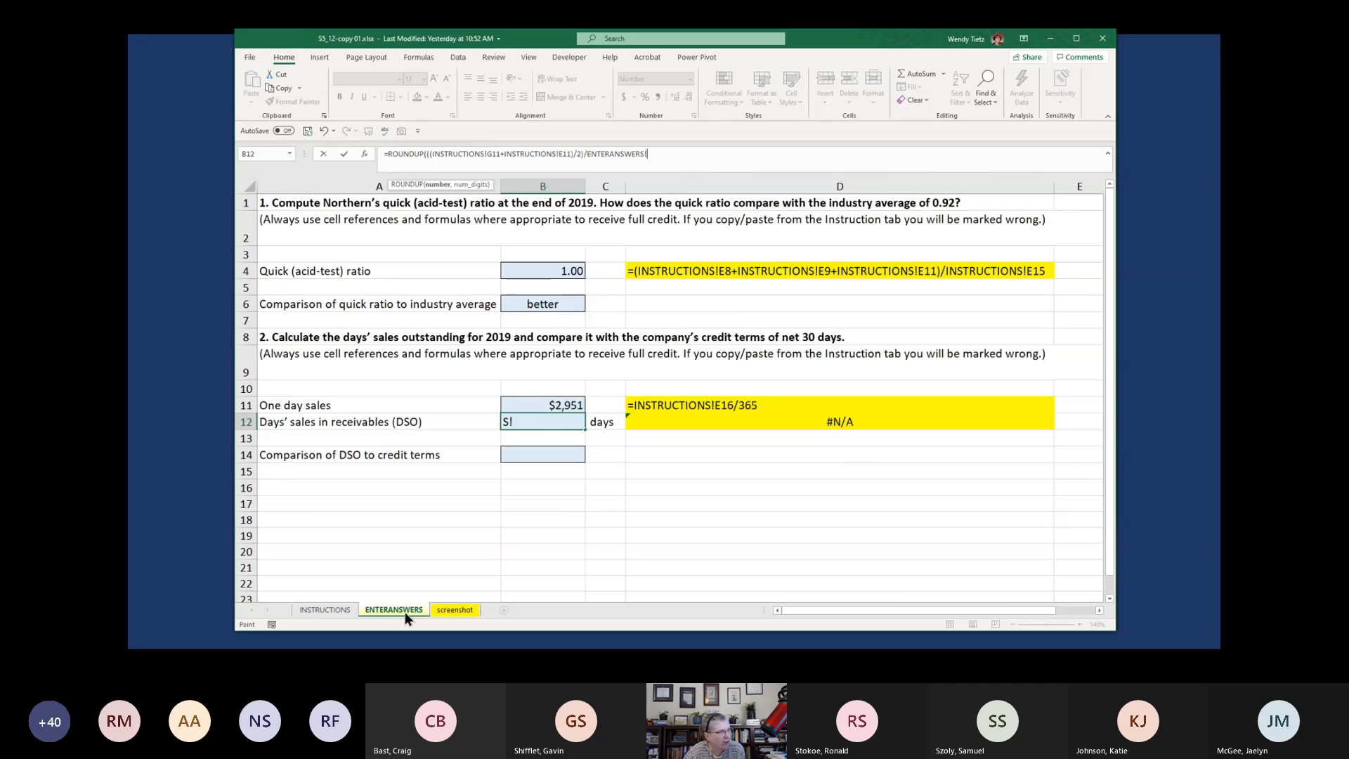
click(547, 402)
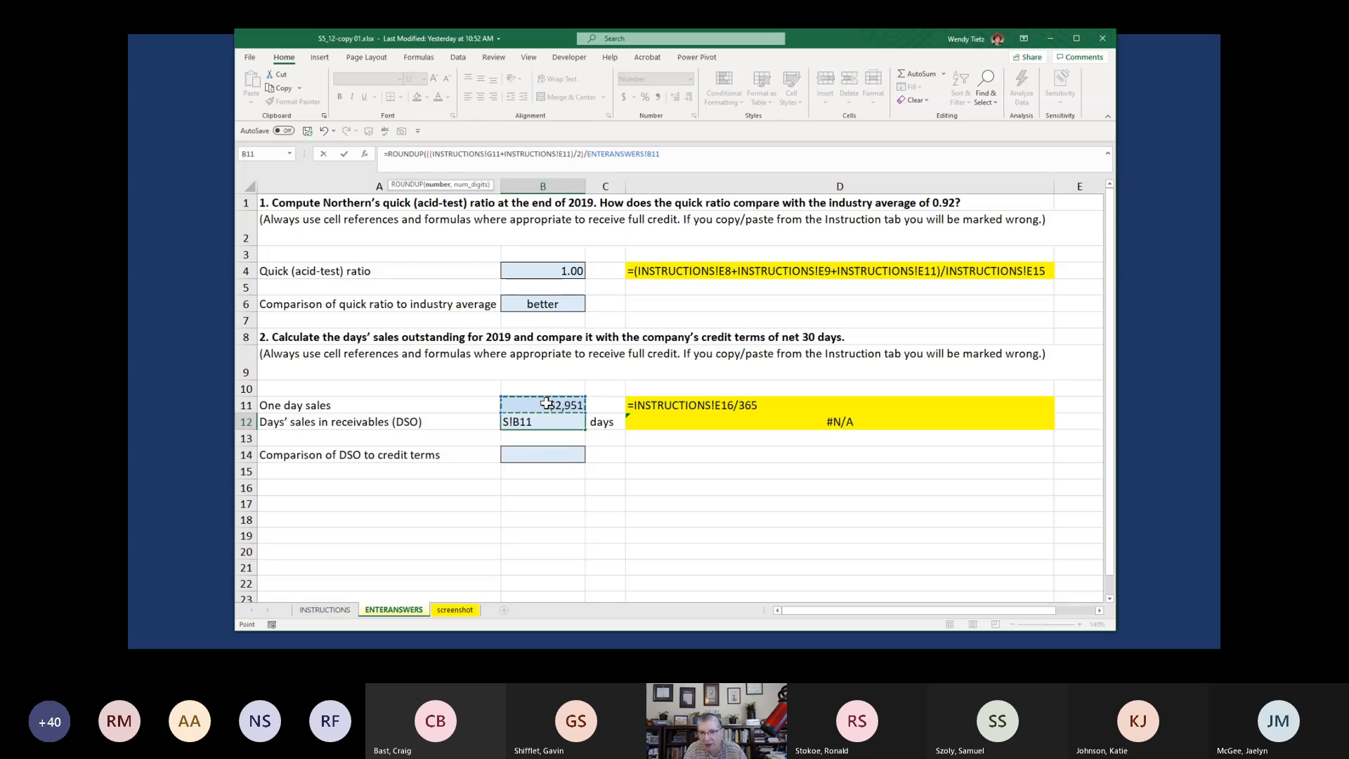
text(,)
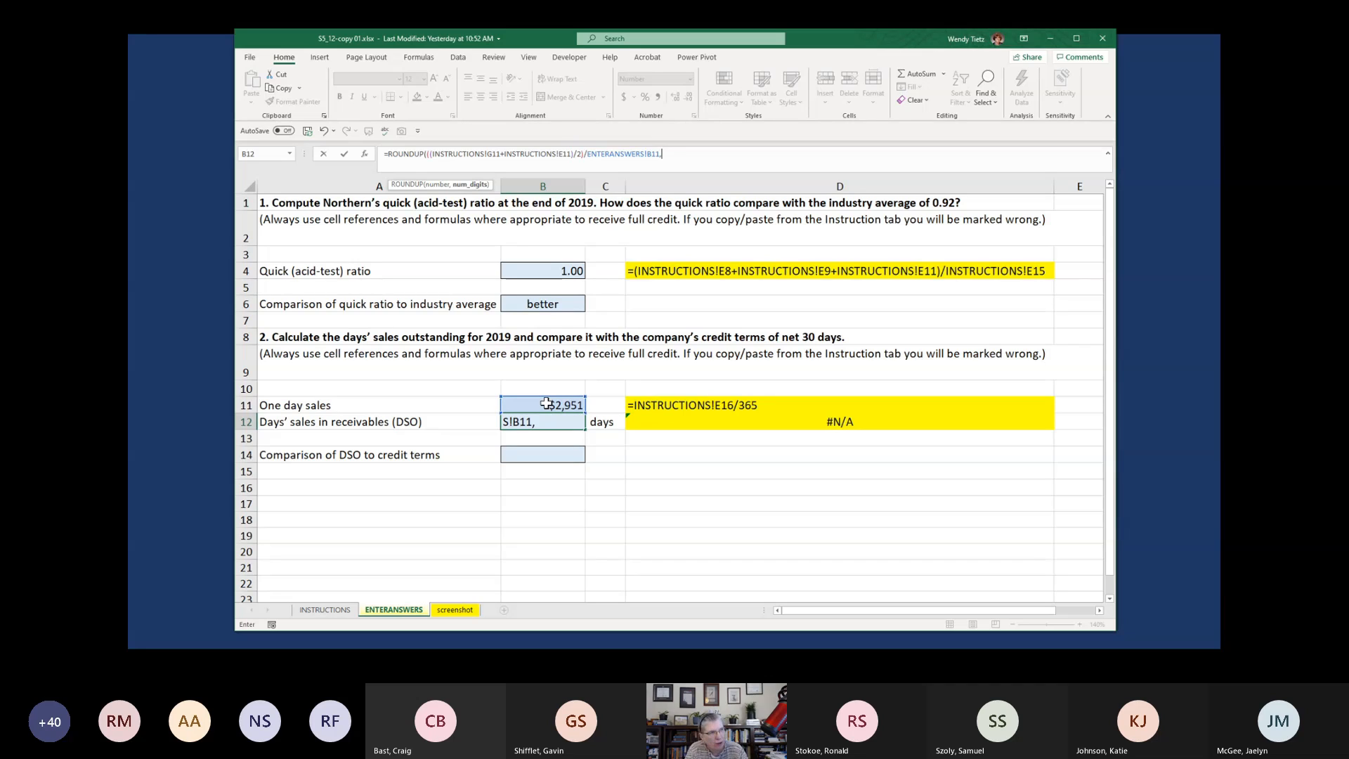
text(0))
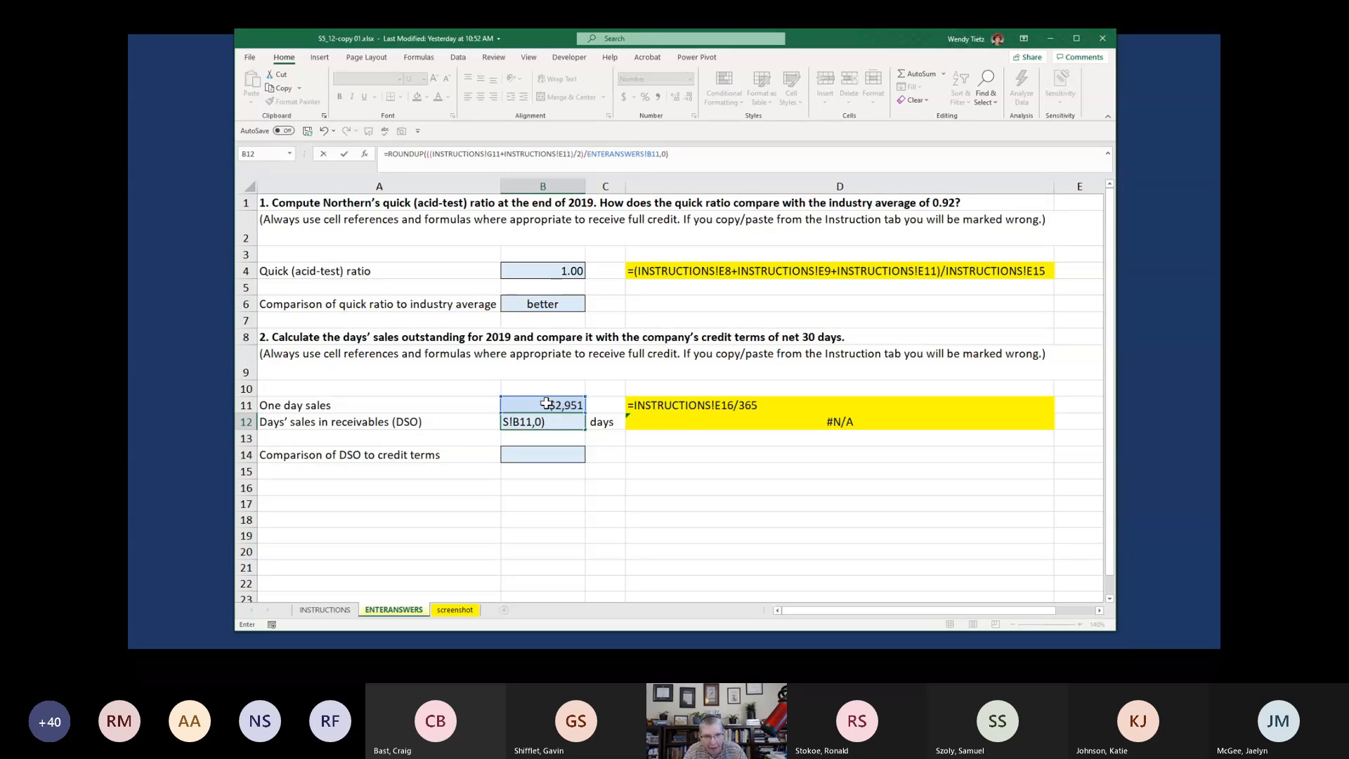
key(Return)
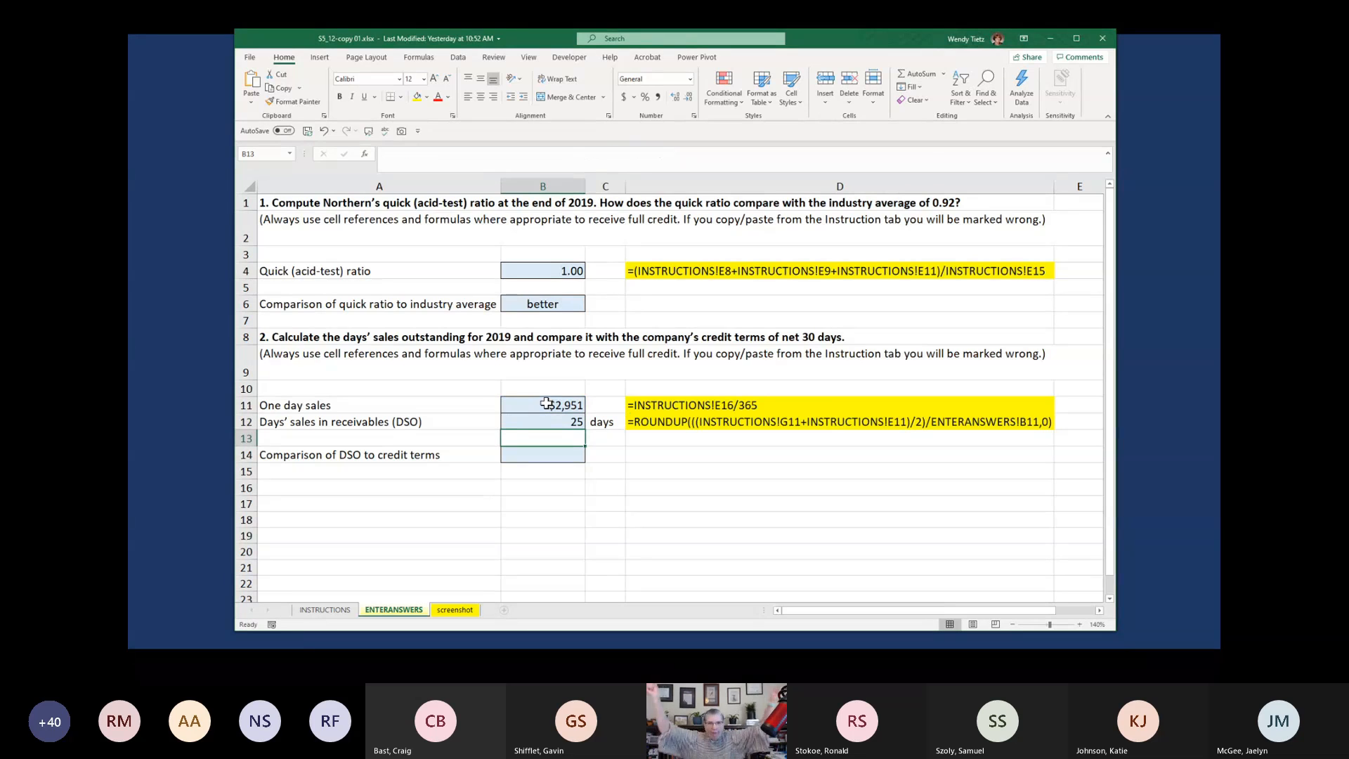
Check the company's credit terms on the INSTRUCTIONS sheet and set the DSO comparison in ENTERANSWERS cell B14 to better
click(555, 422)
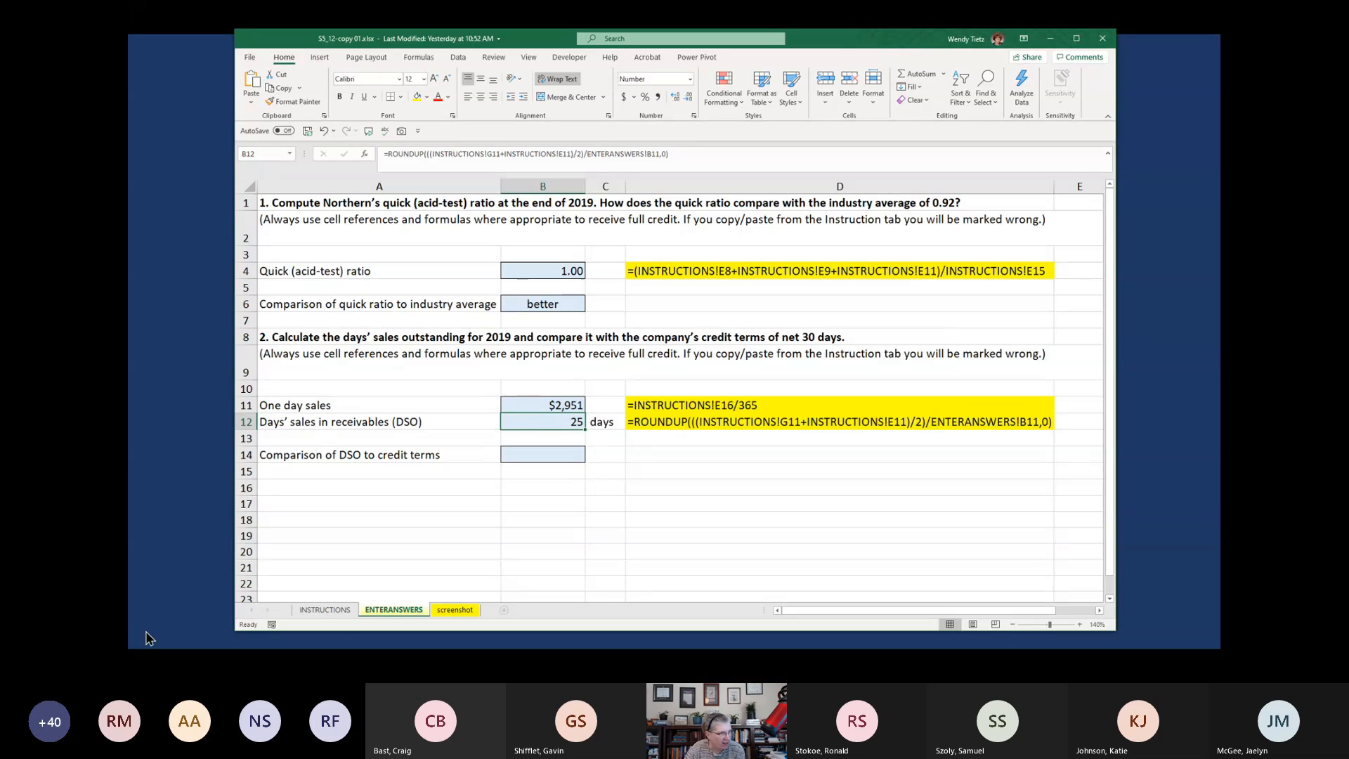
click(324, 610)
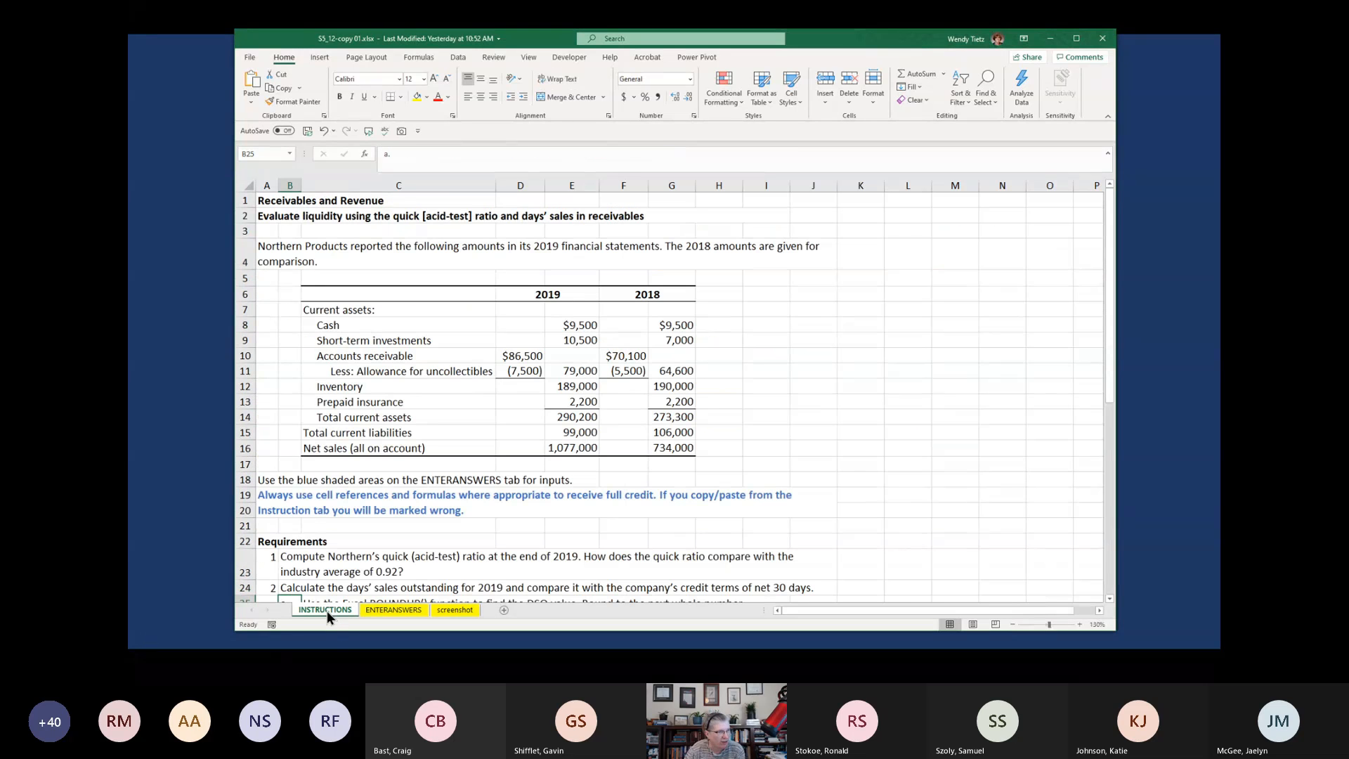
scroll(380, 556, down, 1)
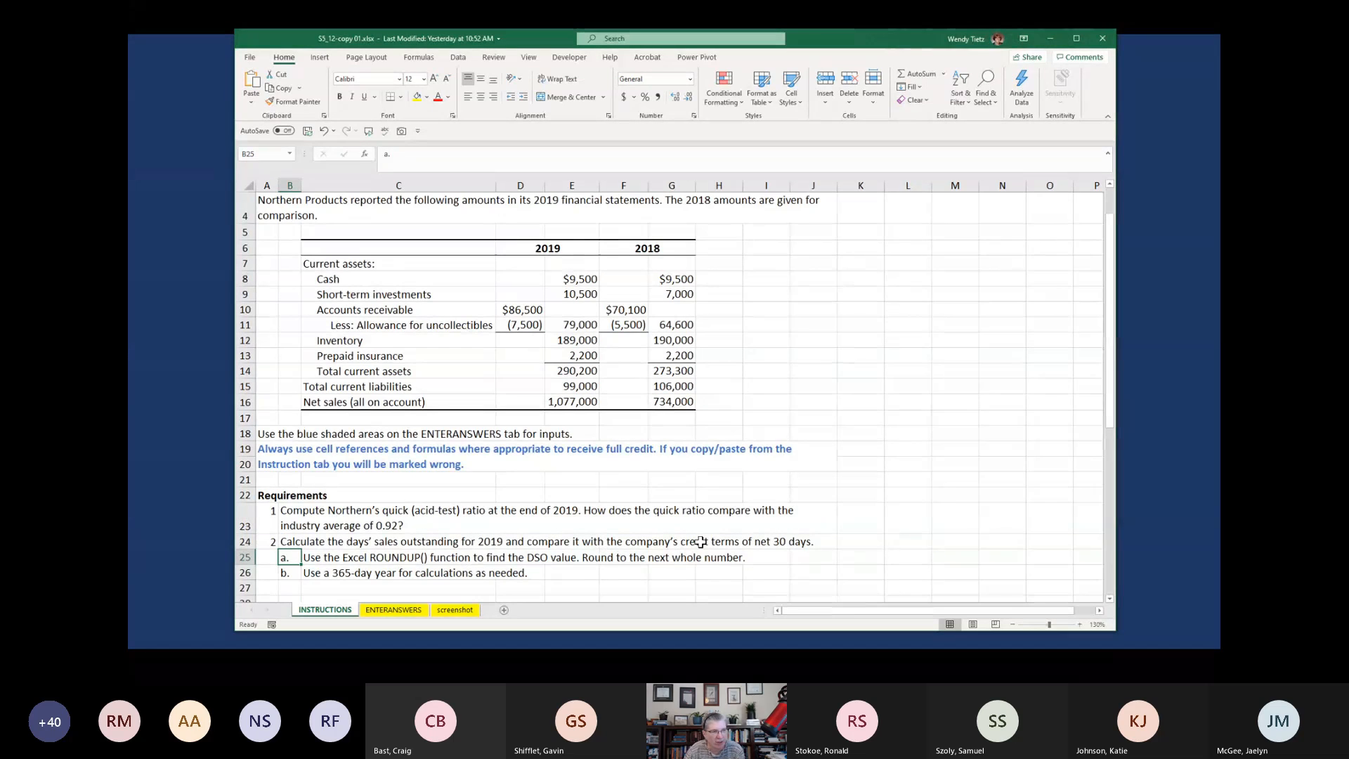
click(392, 610)
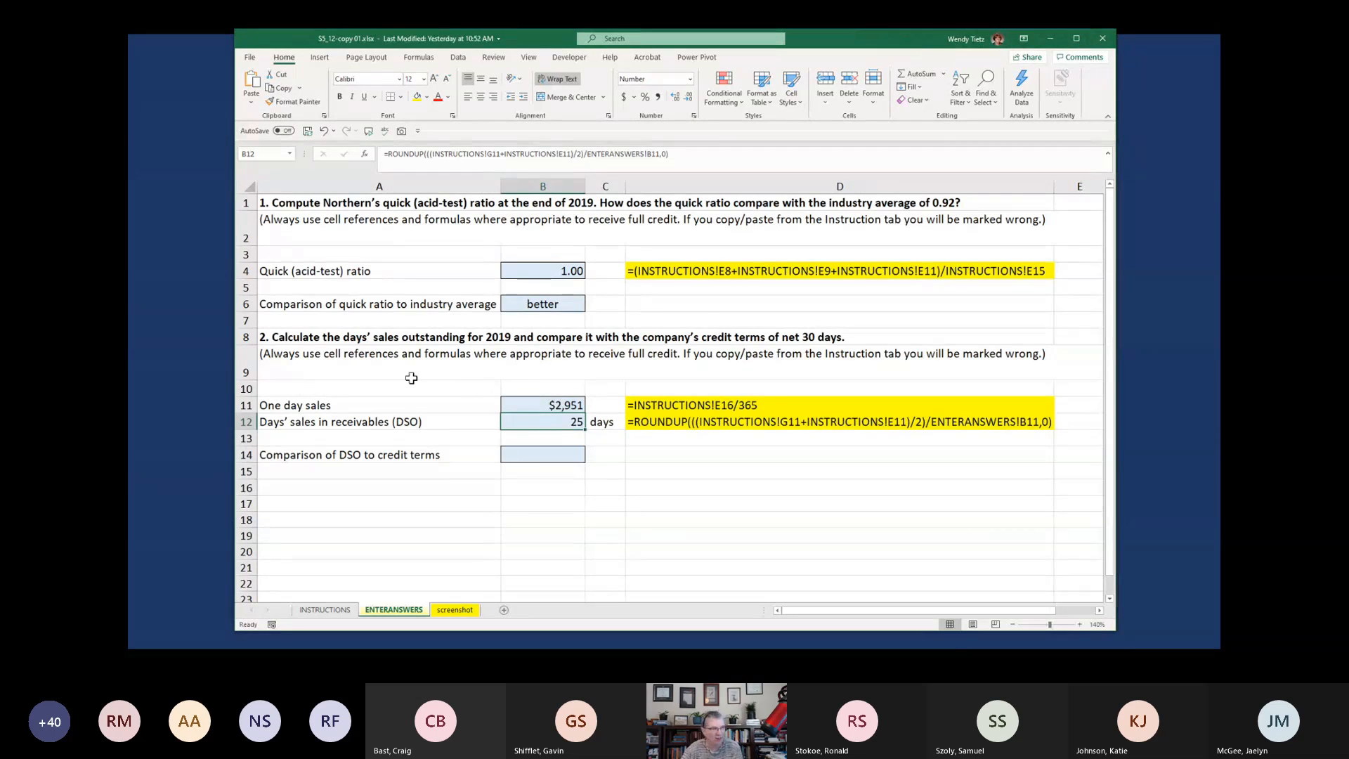
click(539, 462)
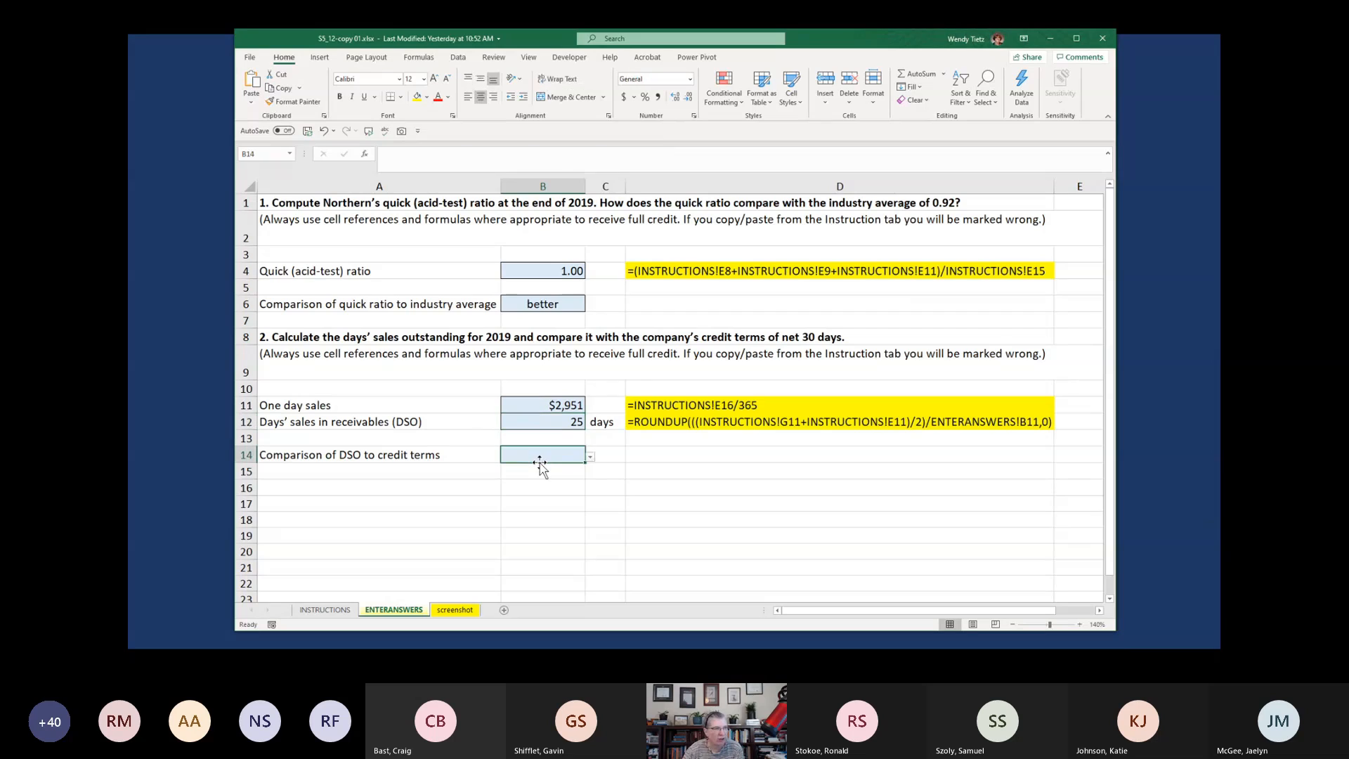
click(591, 458)
click(580, 467)
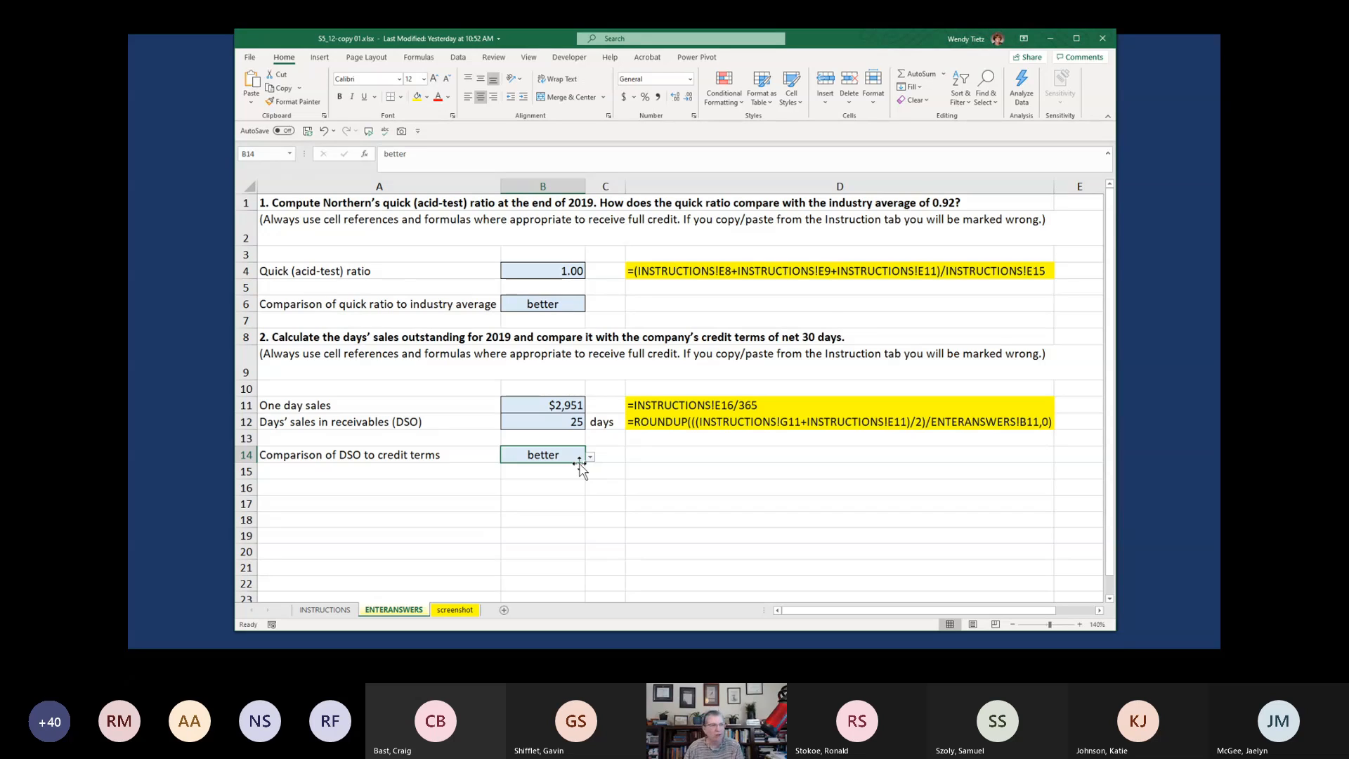
Review the quick ratio formula in cell B4 and the DSO formula in cell B12
click(542, 273)
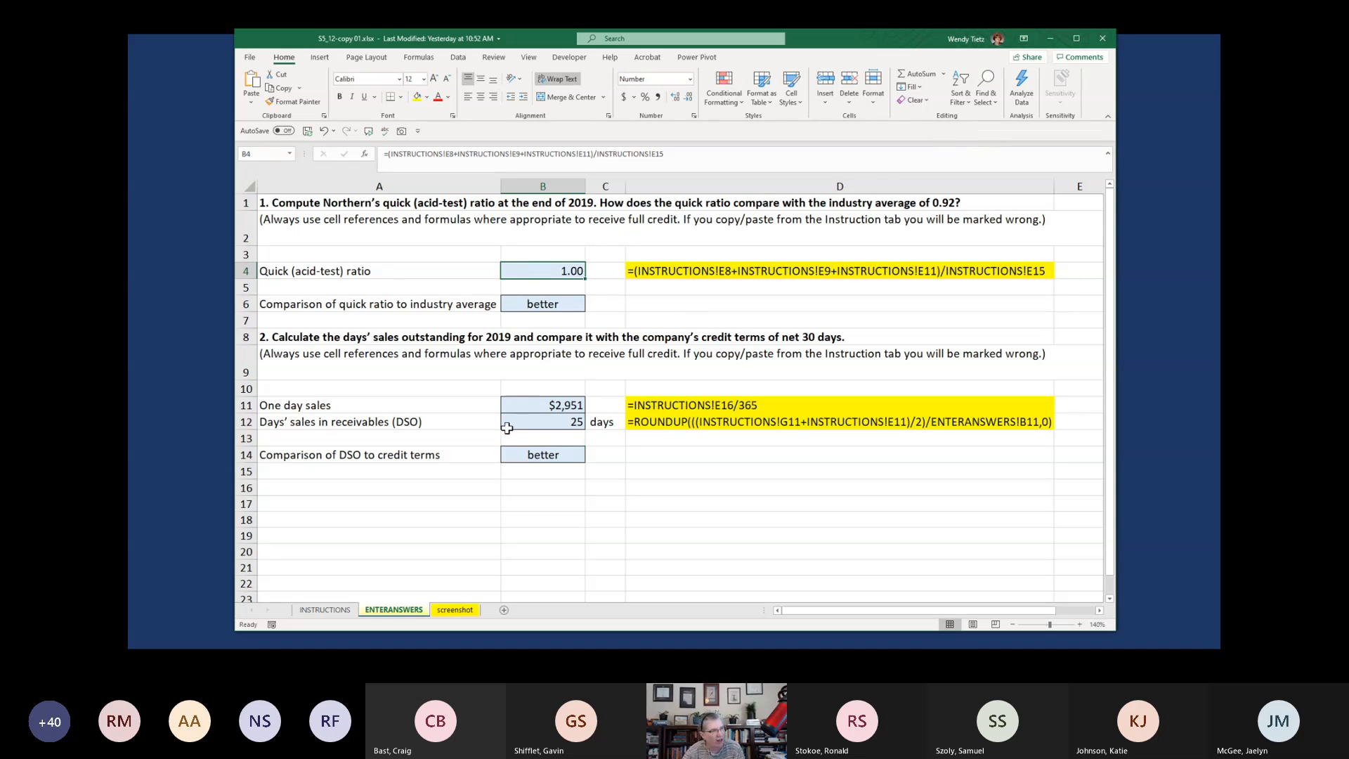
click(514, 426)
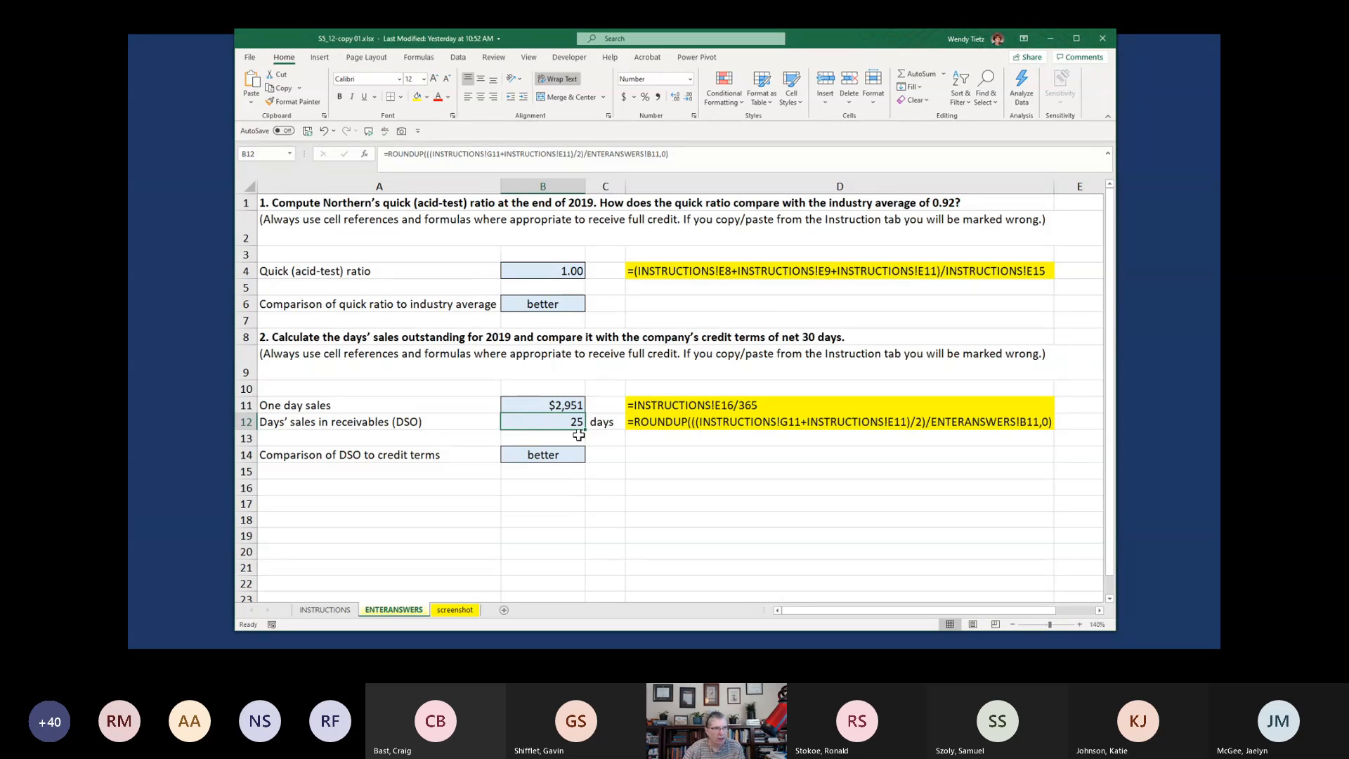
Switch to the PowerPoint slide show, reveal the ROUNDUP formula on the Excel S5-12 slide, and draw a curve linking its innermost parentheses
click(1062, 45)
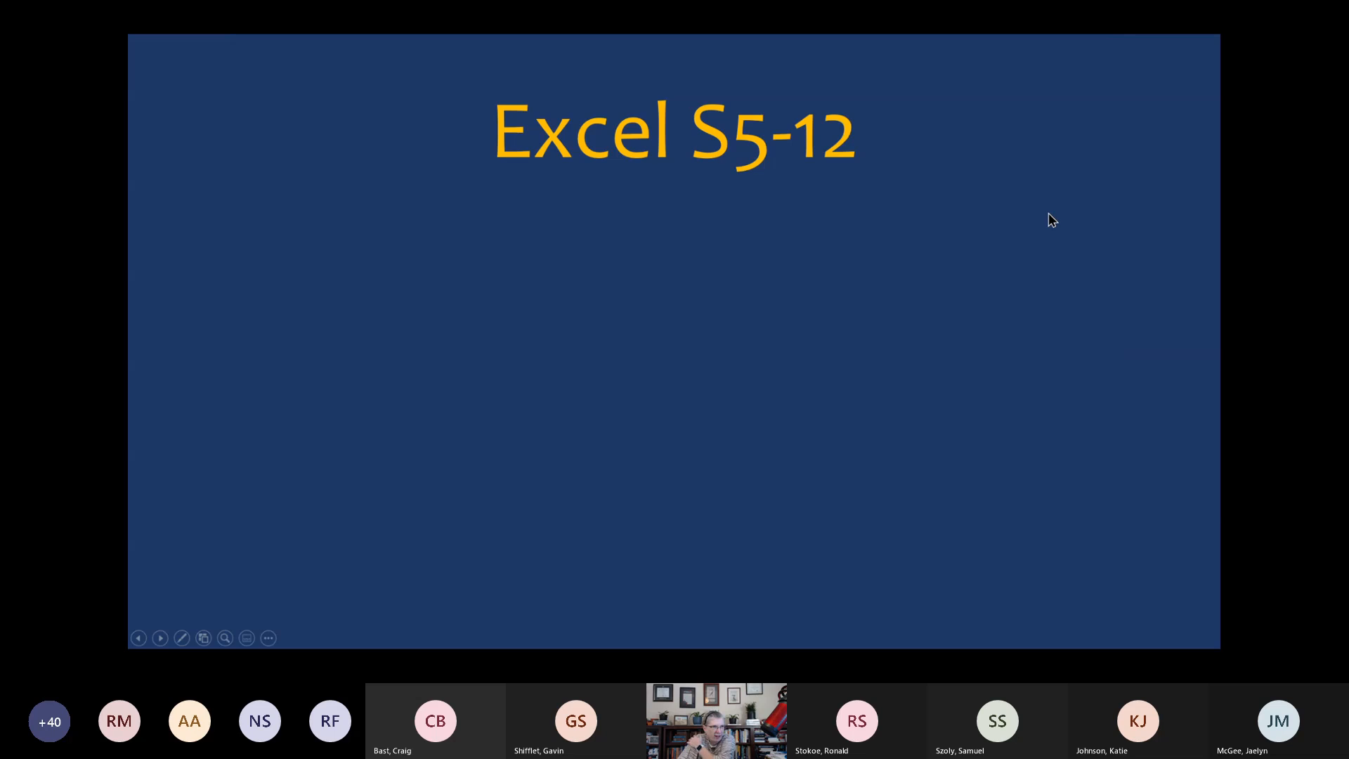
click(1048, 213)
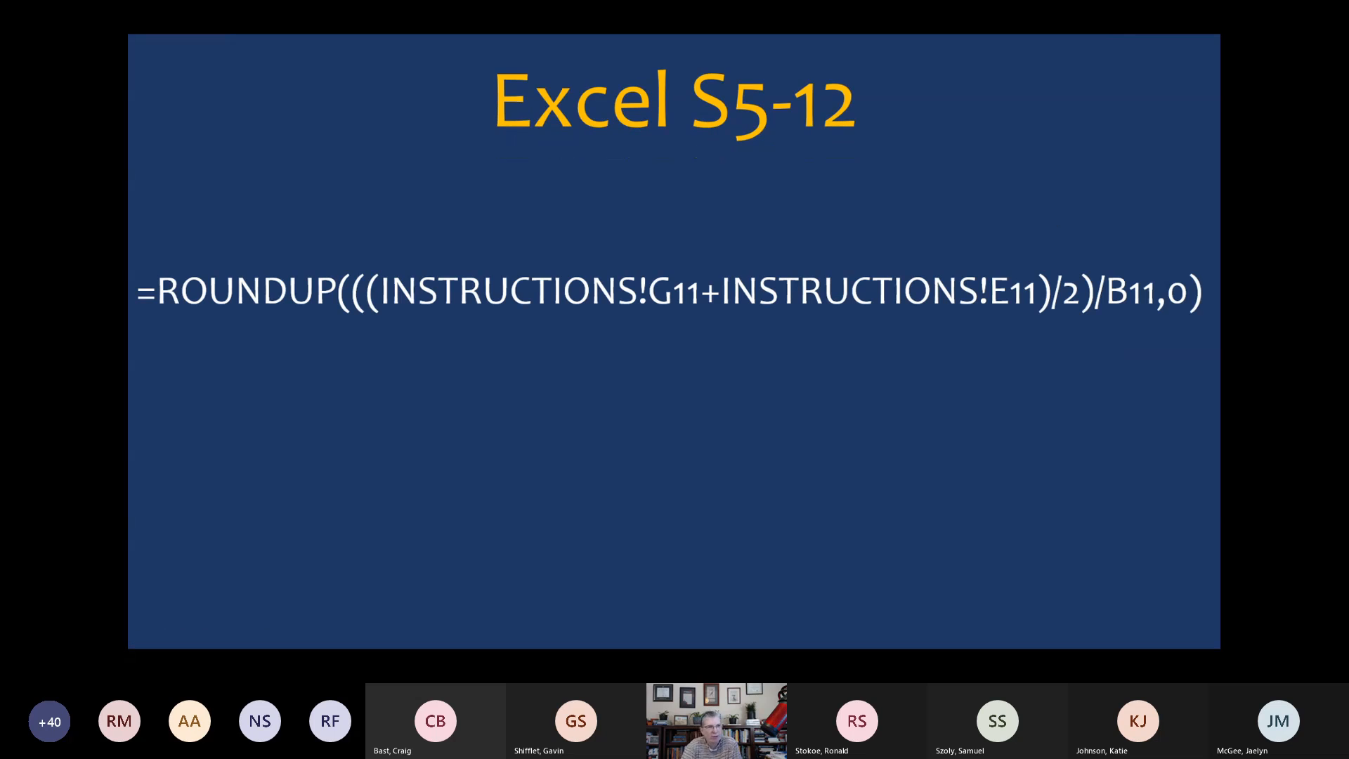
drag(386, 302, 1038, 312)
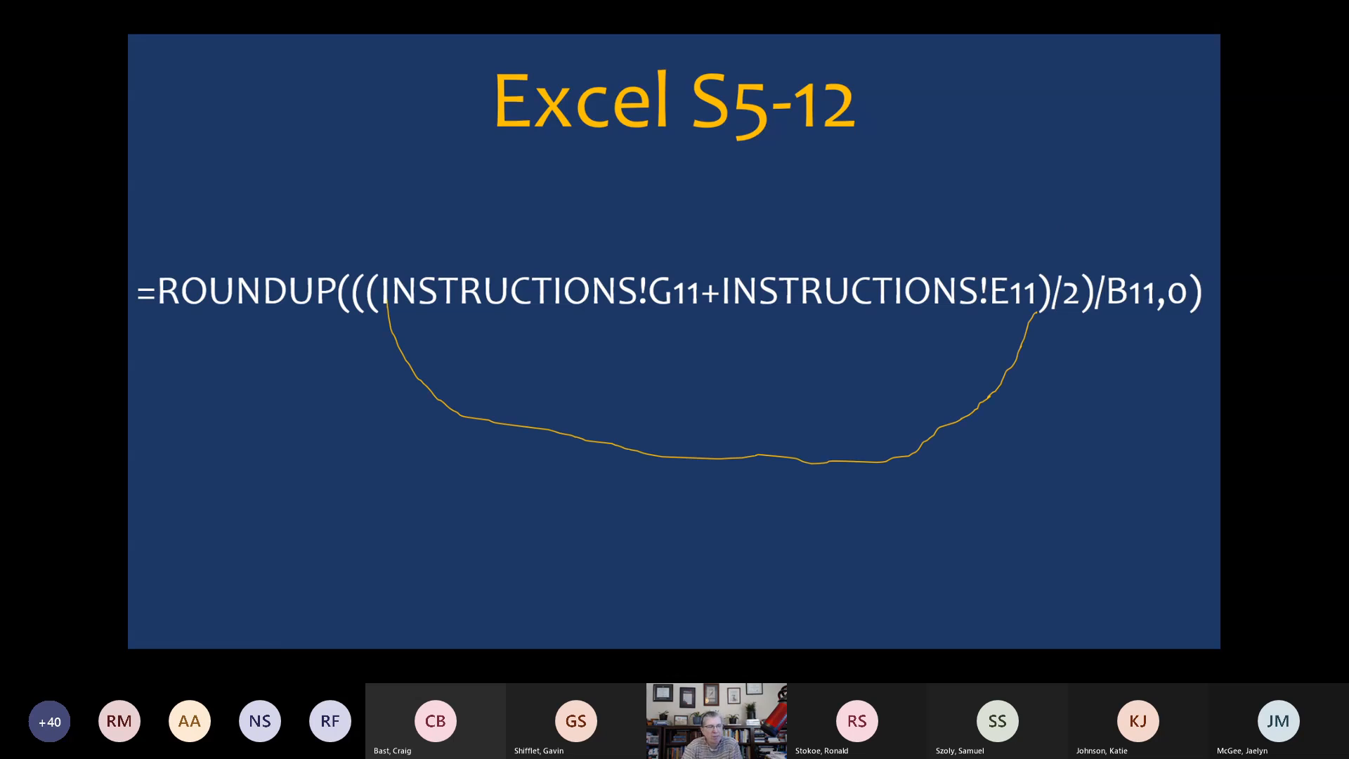